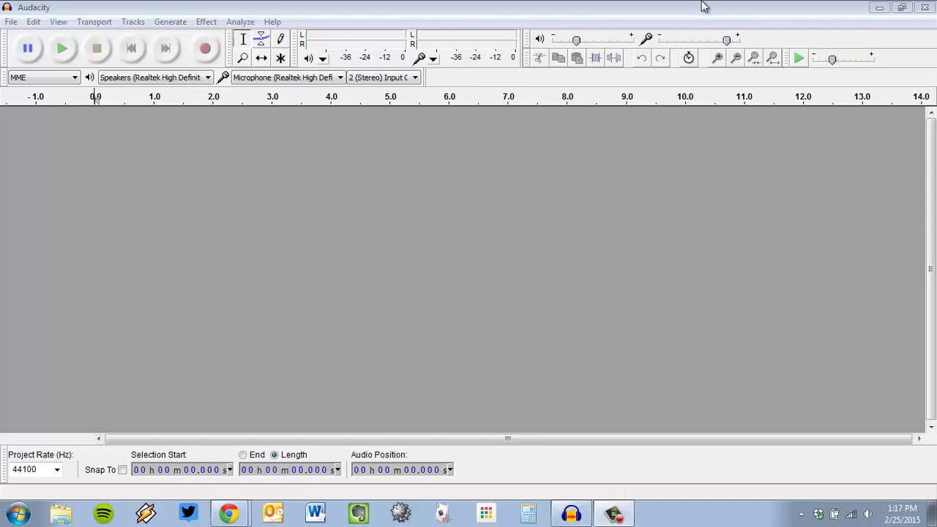
# - Bring up the Audacity Manual tutorial on mixing narration with background music in Chrome
pyautogui.moveTo(229, 512)
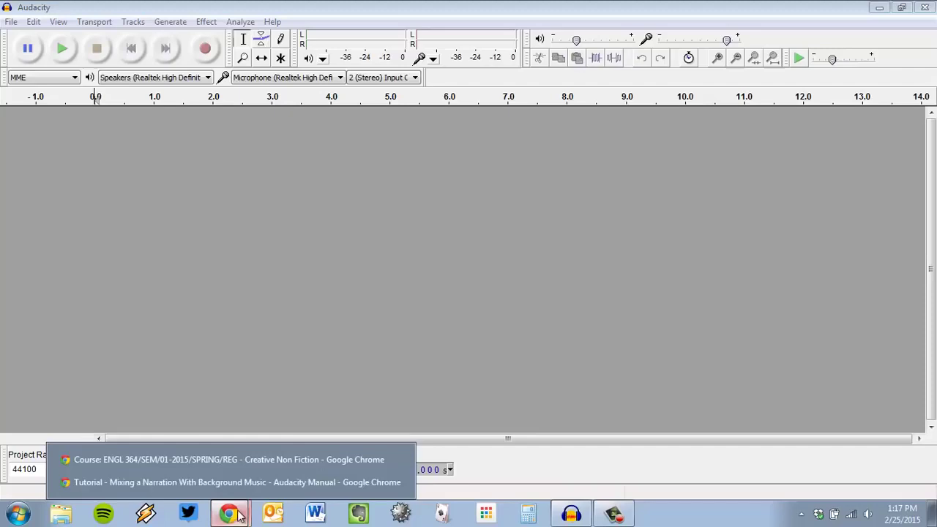
pyautogui.click(241, 483)
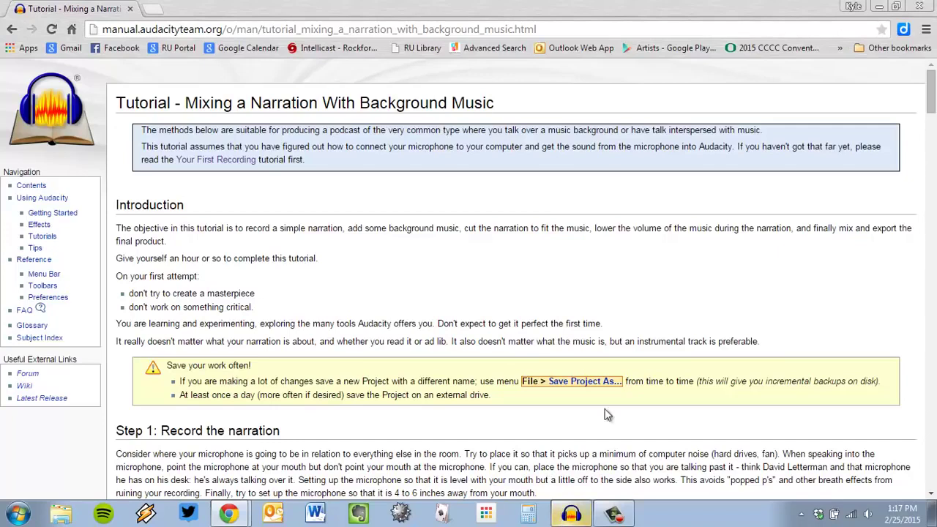
# - Switch back to Audacity and choose Microphone (Yeti Stereo Microphone) as the recording device
pyautogui.moveTo(575, 516)
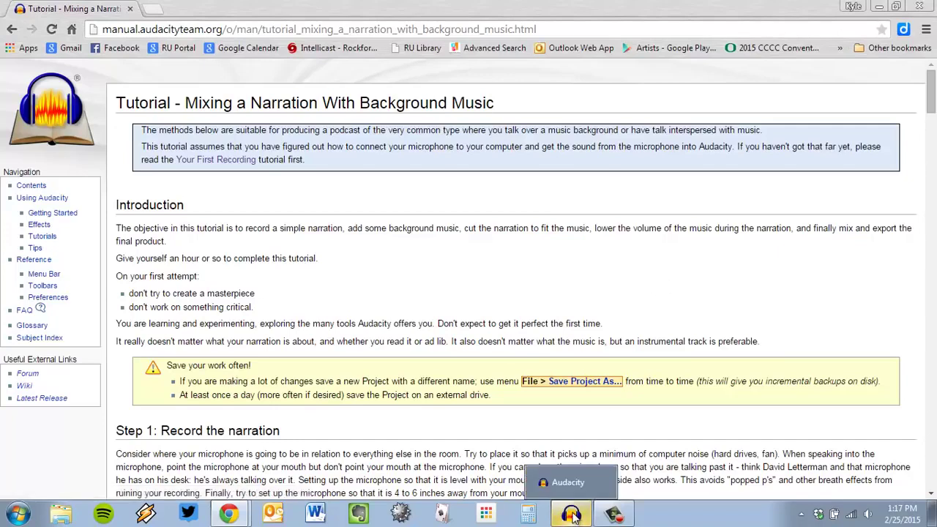
pyautogui.click(573, 515)
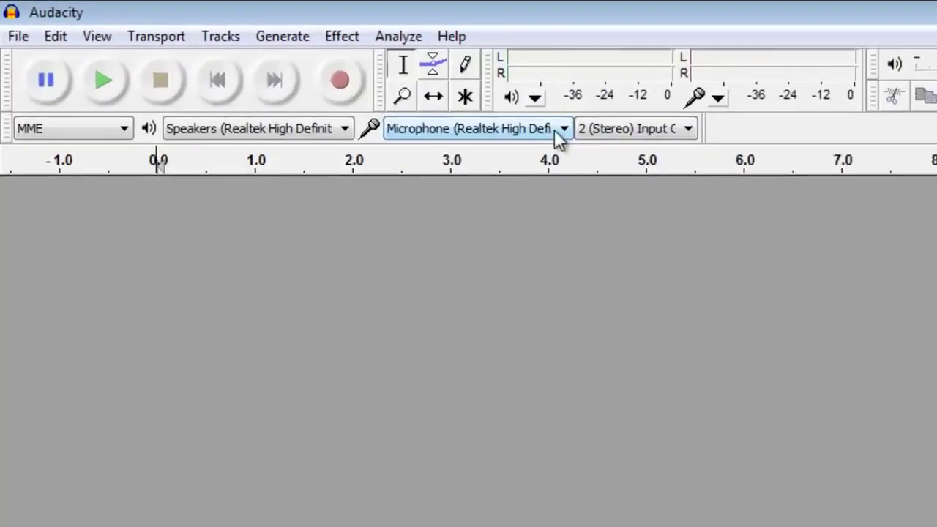
pyautogui.click(339, 77)
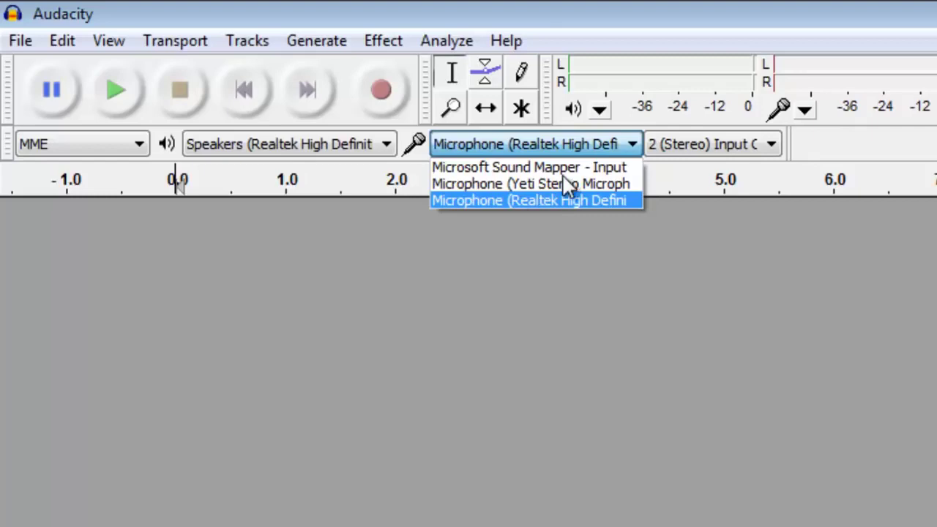
pyautogui.click(538, 183)
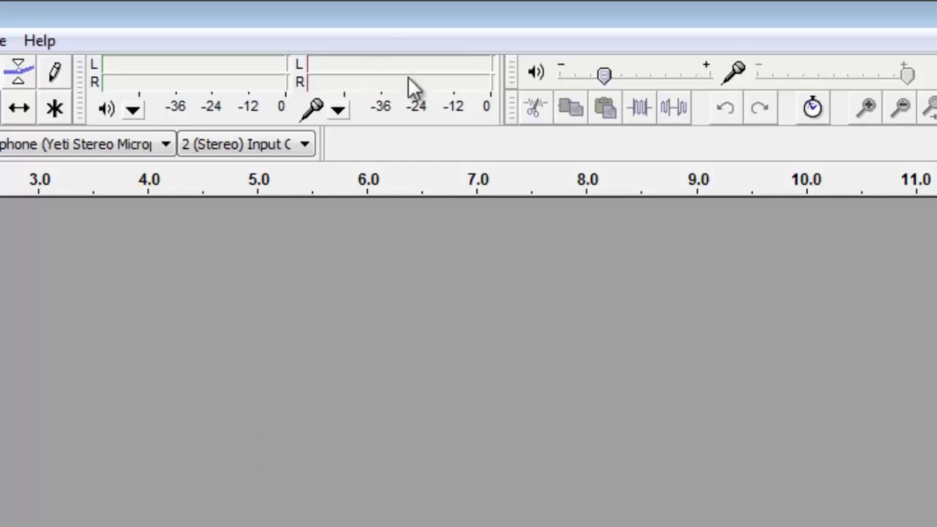
# - Turn on input monitoring to watch the Yeti microphone's live levels
pyautogui.click(389, 80)
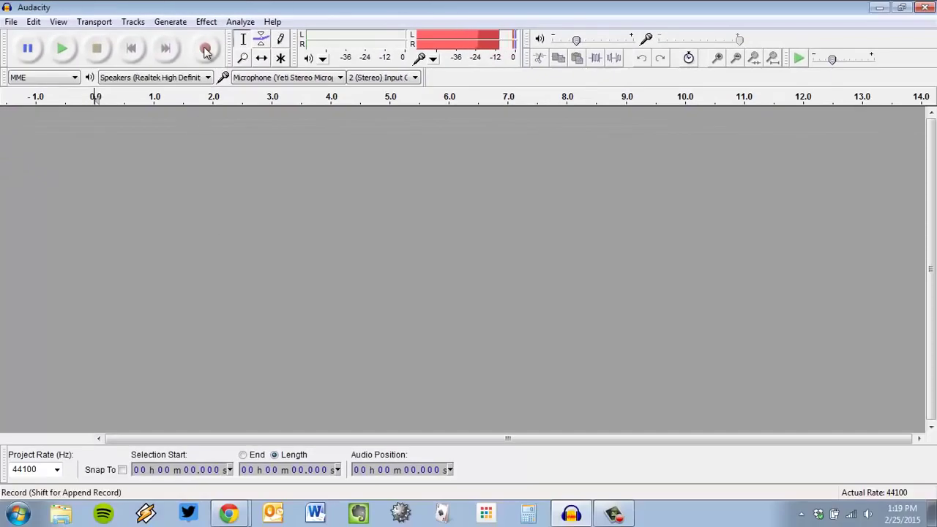
# - Record about 38 seconds of narration into a new stereo track, then stop
pyautogui.click(205, 48)
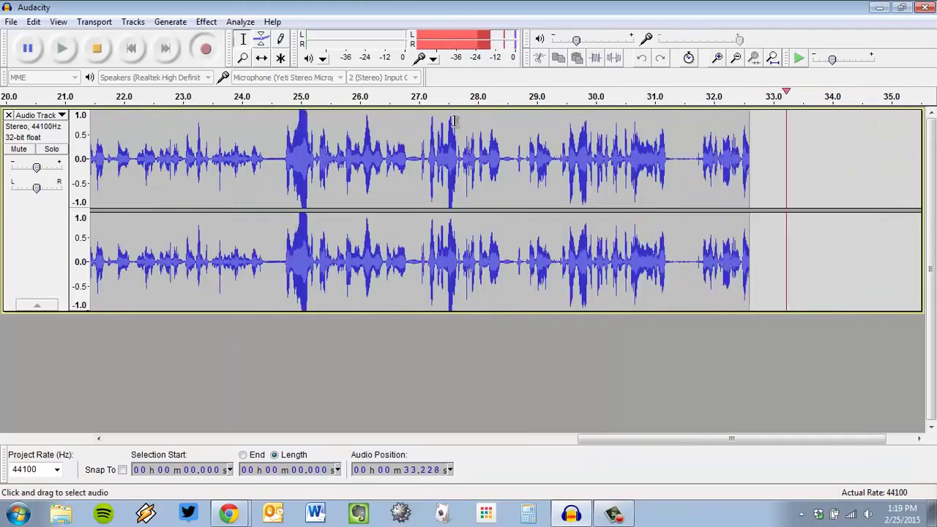
pyautogui.click(103, 51)
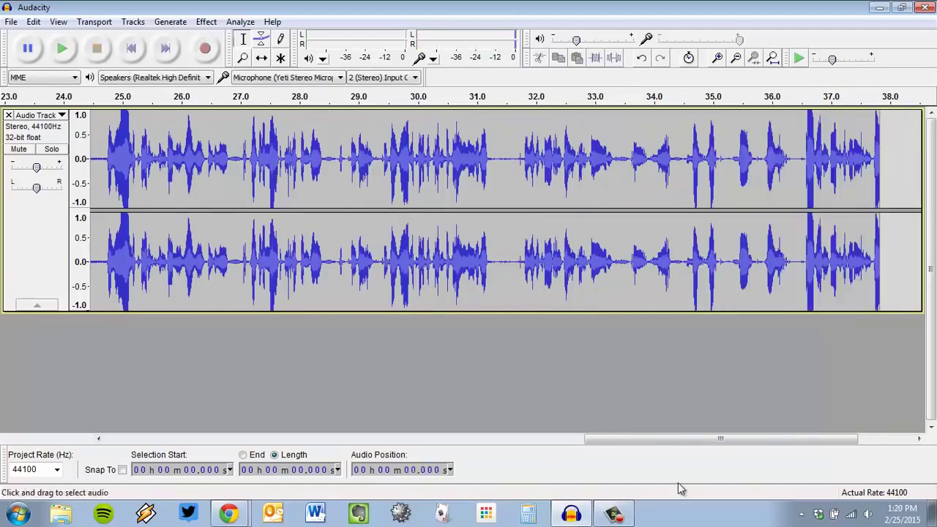
# - Zoom the view so the entire 38-second narration track fits the window
pyautogui.moveTo(593, 438); pyautogui.dragTo(146, 439)
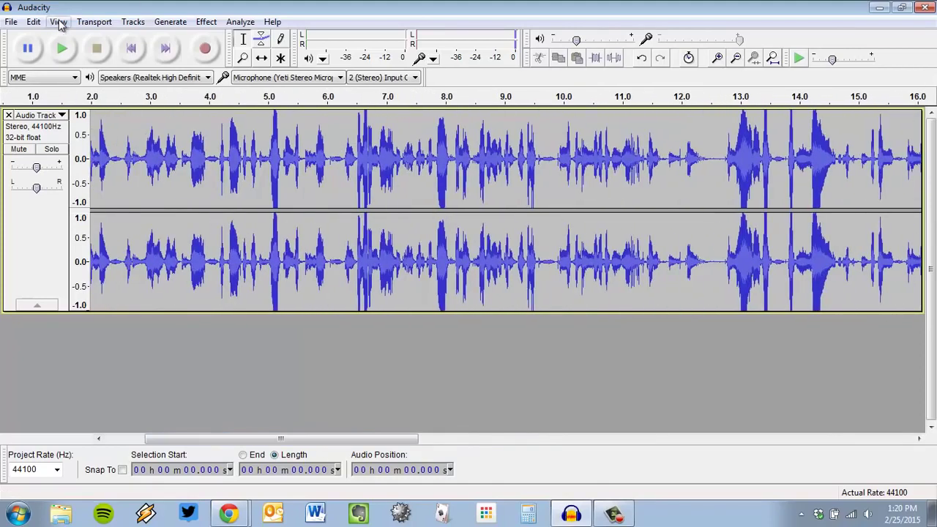
pyautogui.click(59, 23)
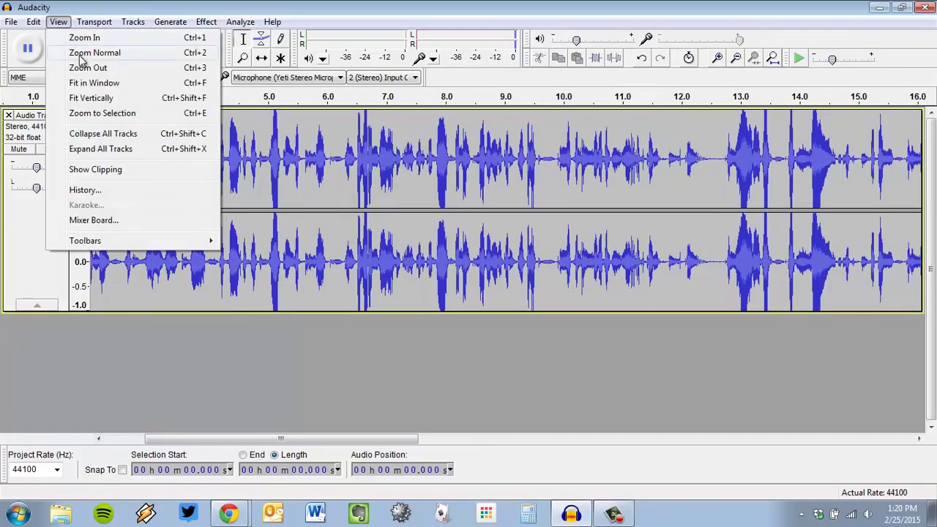
pyautogui.click(93, 83)
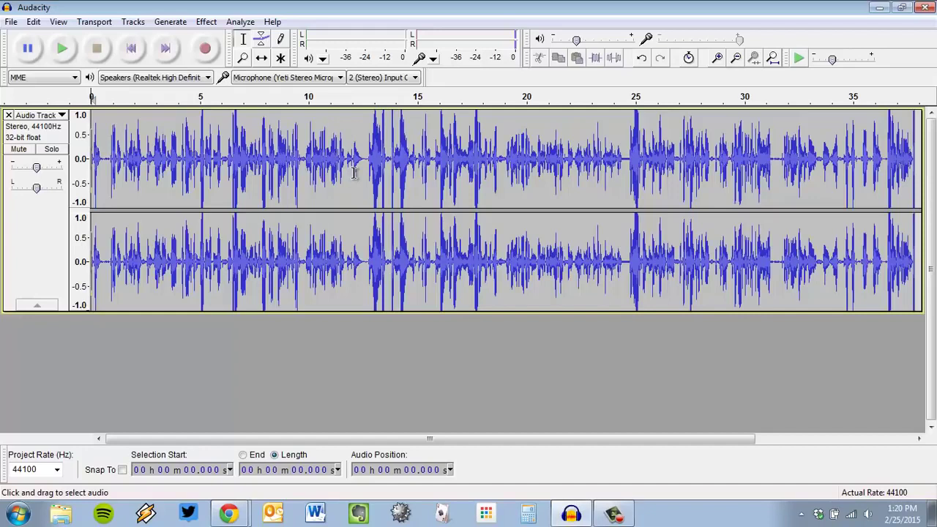
# - Try partial selections (7.6–16.6 s, 19.7–30.7 s), then select the whole narration and open Effect
pyautogui.hotkey('ctrl', 'a')
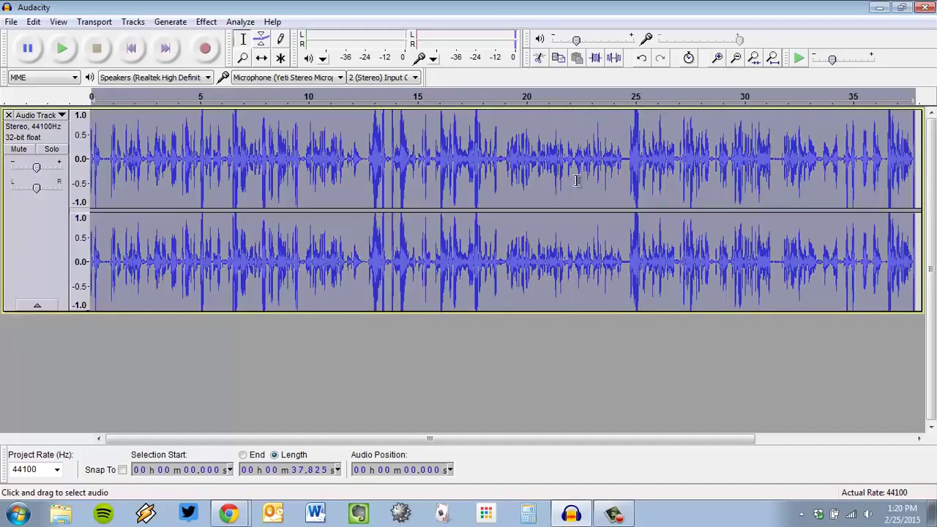
pyautogui.click(412, 388)
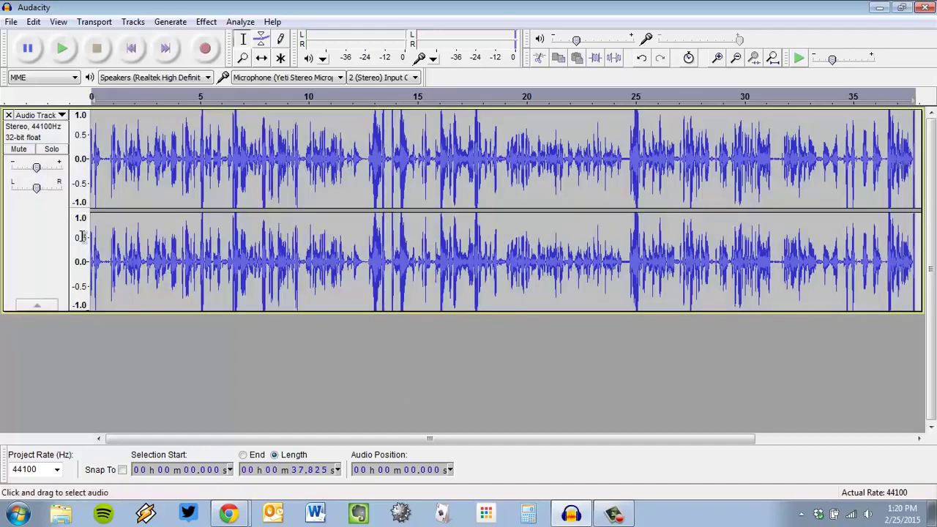
pyautogui.click(24, 229)
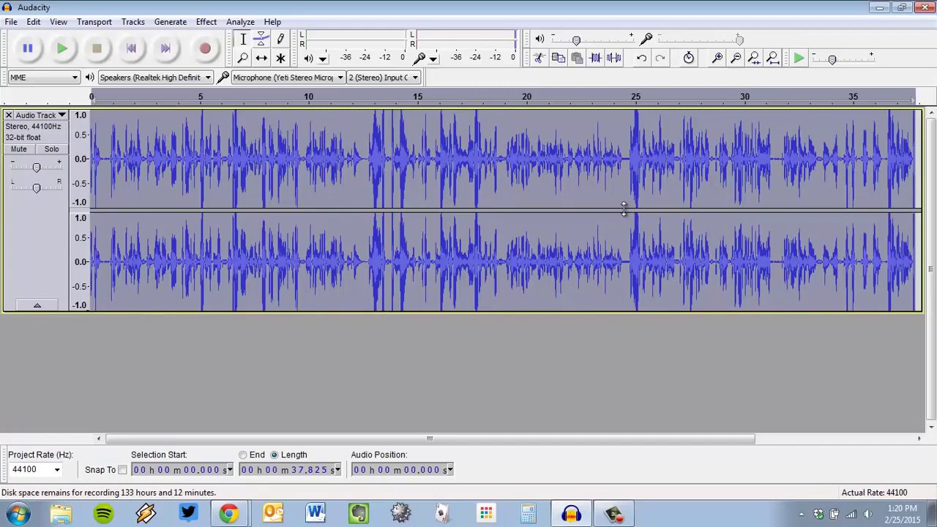
pyautogui.click(257, 147)
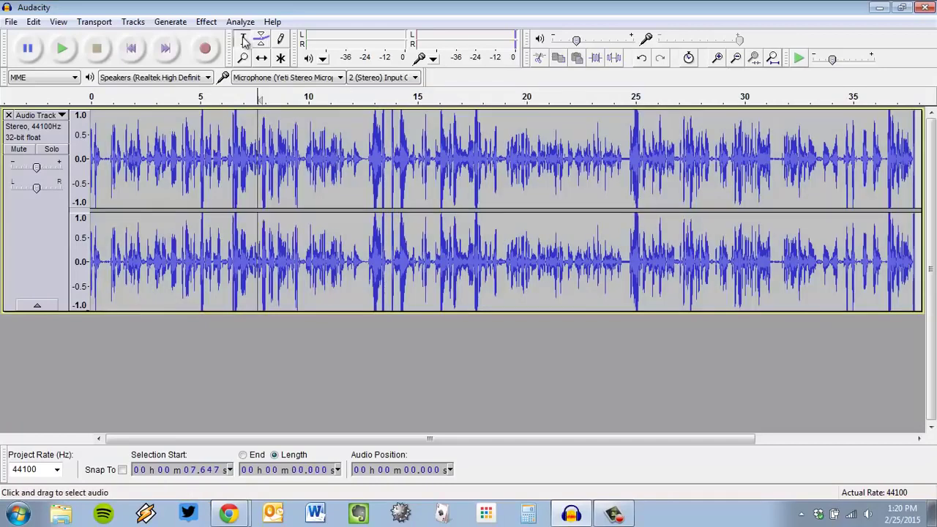
pyautogui.moveTo(260, 150); pyautogui.dragTo(454, 150)
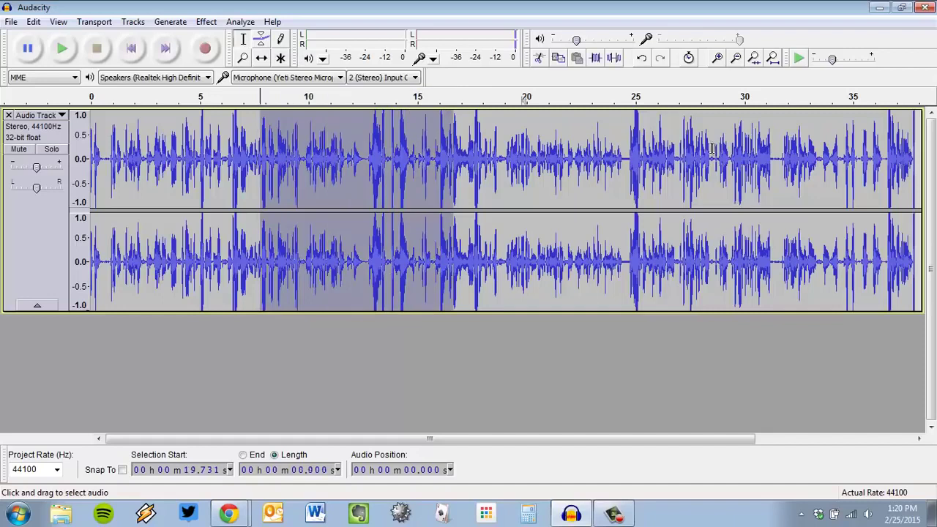
pyautogui.moveTo(521, 150); pyautogui.dragTo(760, 150)
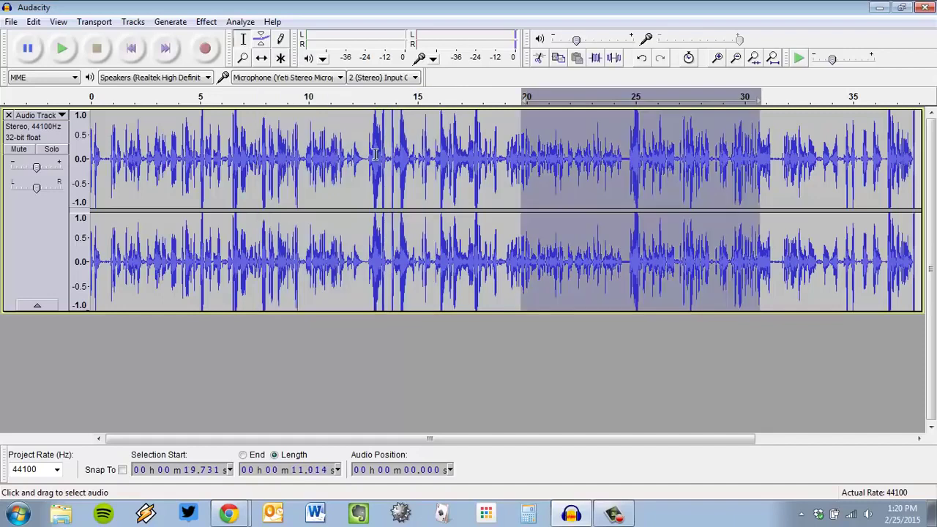
pyautogui.click(31, 260)
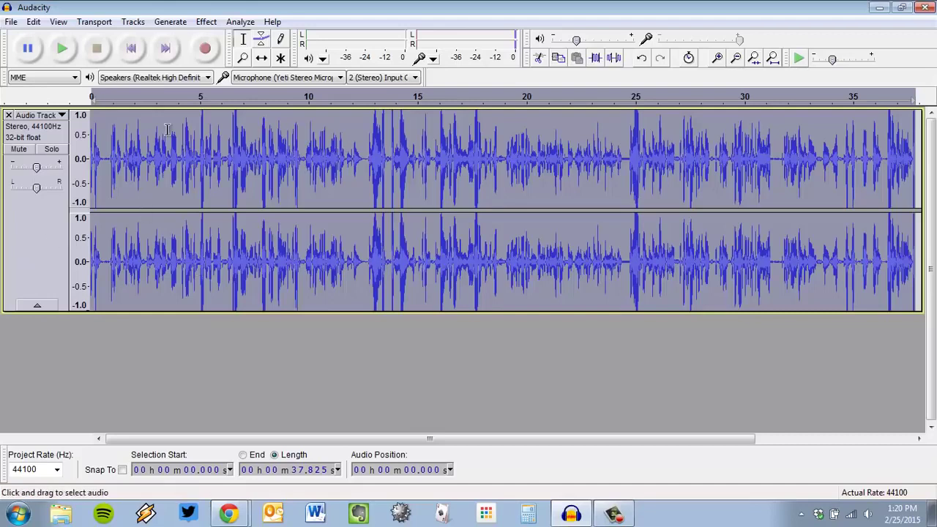
pyautogui.click(206, 22)
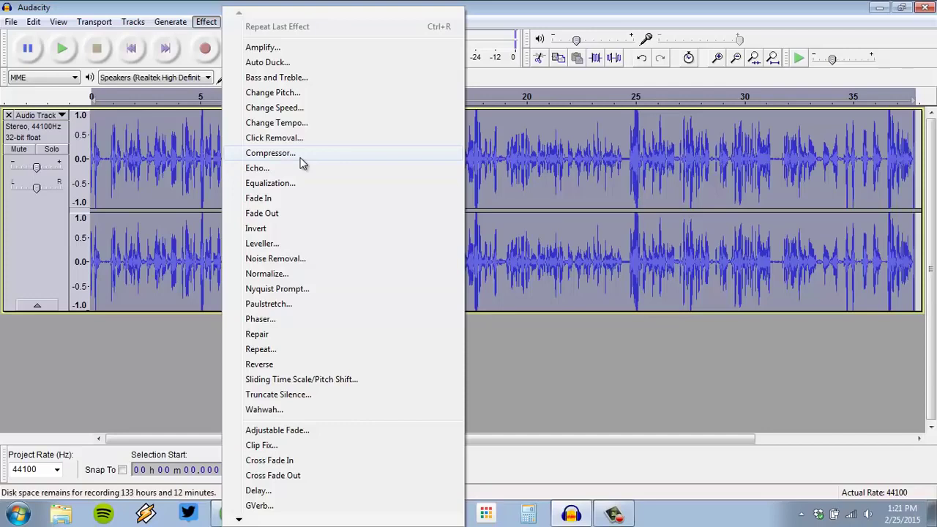
# - Compress the narration: threshold -18 dB, noise floor -80 dB, ratio 6:1, attack 0.5 s, decay 1.0 s
pyautogui.click(302, 155)
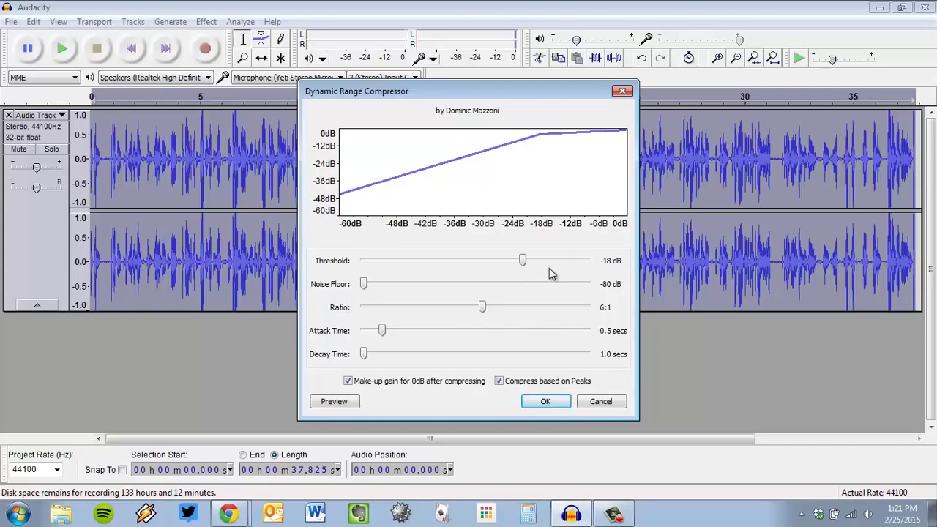
pyautogui.moveTo(228, 514)
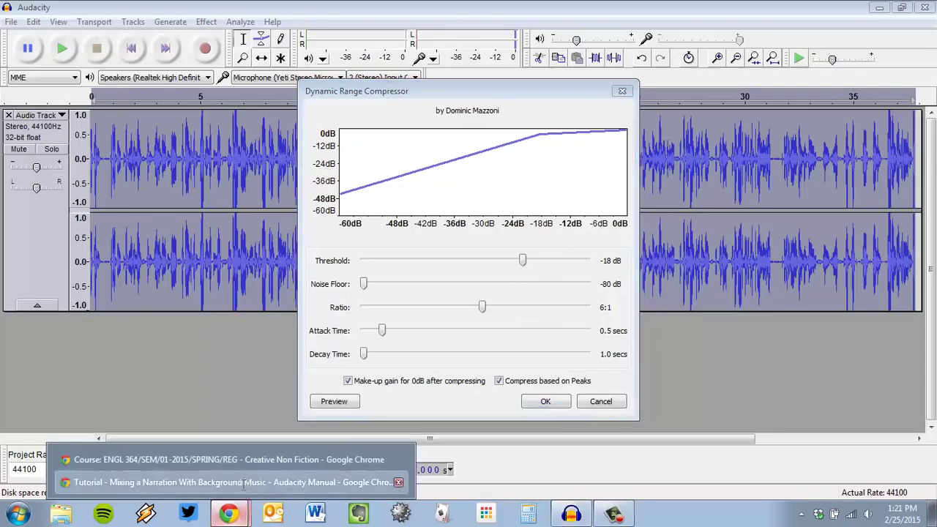
pyautogui.click(351, 473)
pyautogui.scroll(-15, 432, 228)
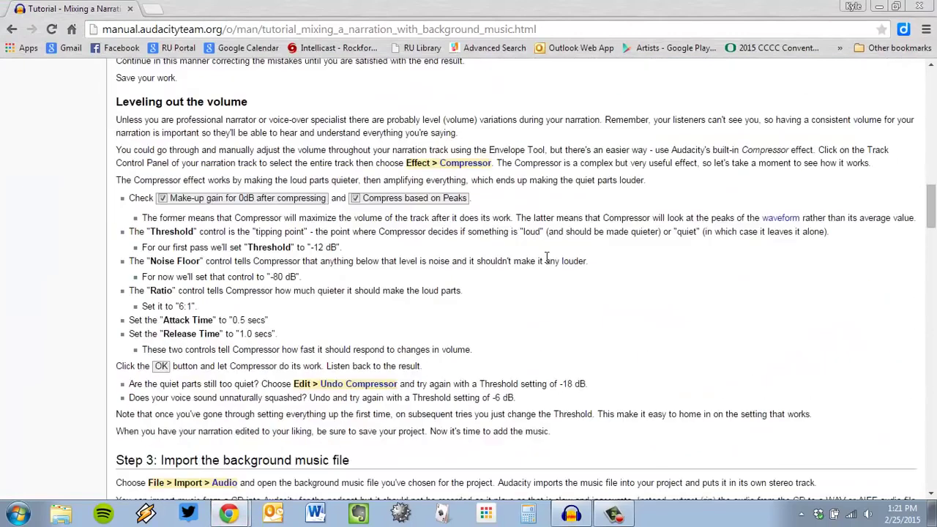
pyautogui.hotkey('alt', 'Tab')
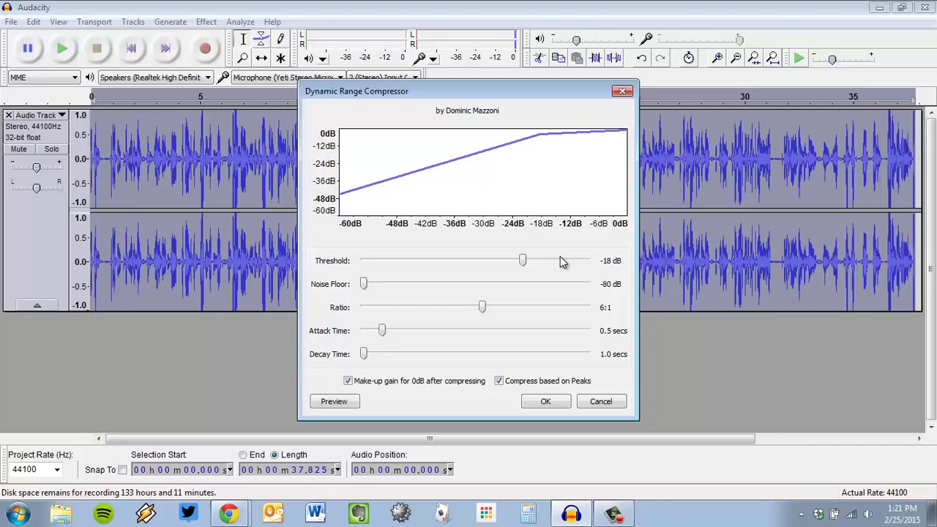
pyautogui.click(548, 402)
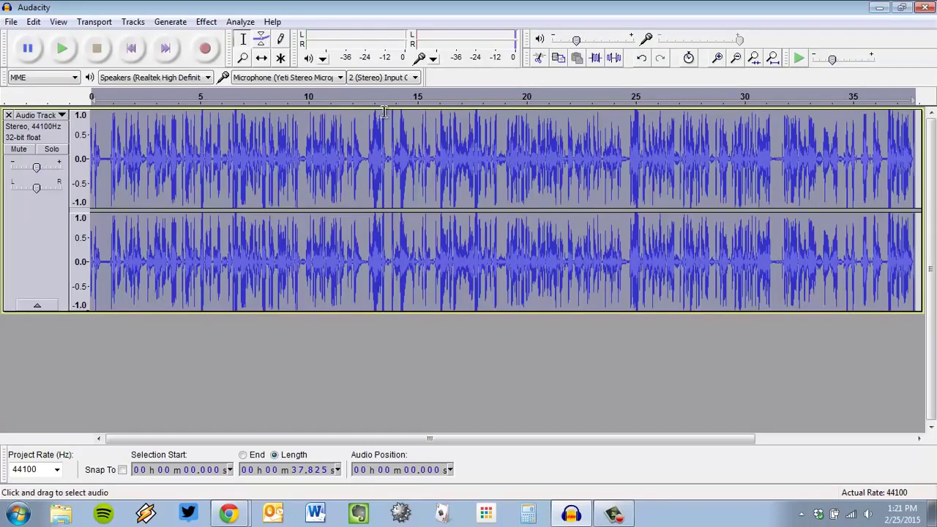
# - Drag '01 Vertigogo (Opening Theme)' from the Explorer Music library into Audacity as a second track
pyautogui.click(406, 136)
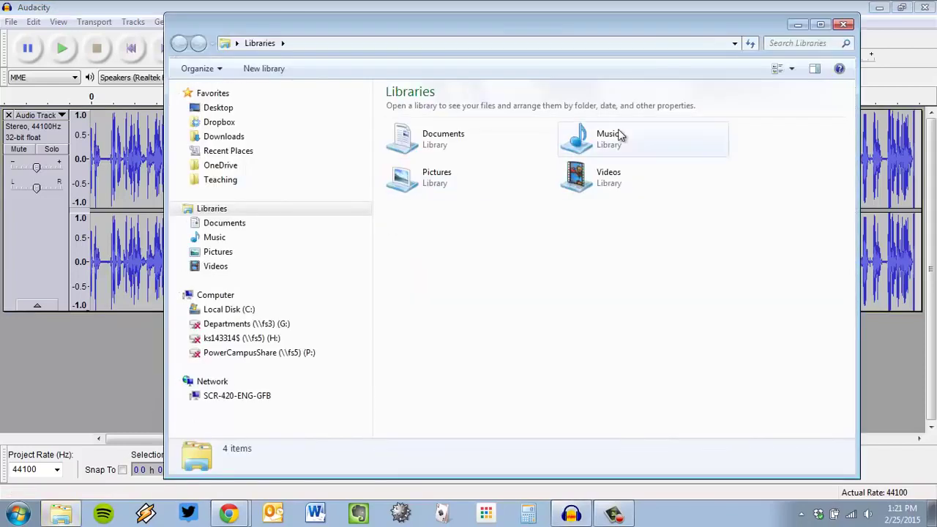
pyautogui.doubleClick(618, 132)
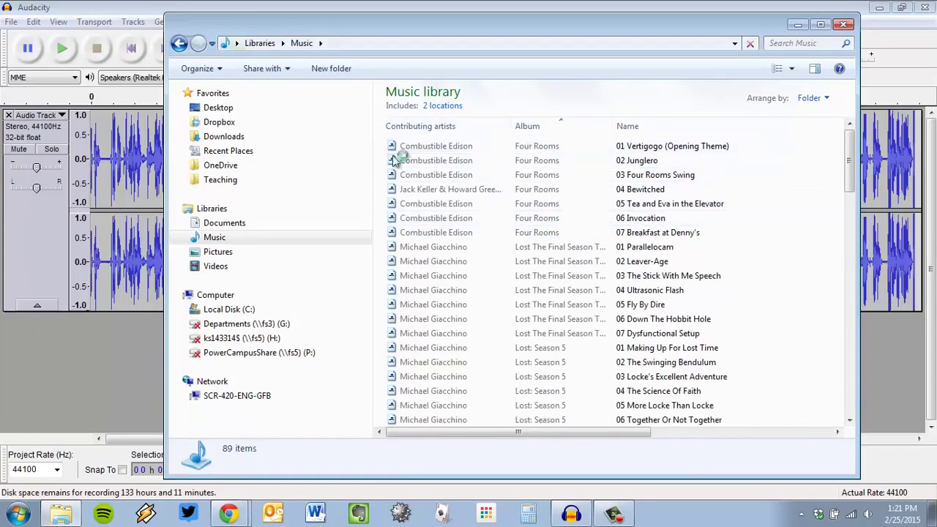
pyautogui.click(434, 150)
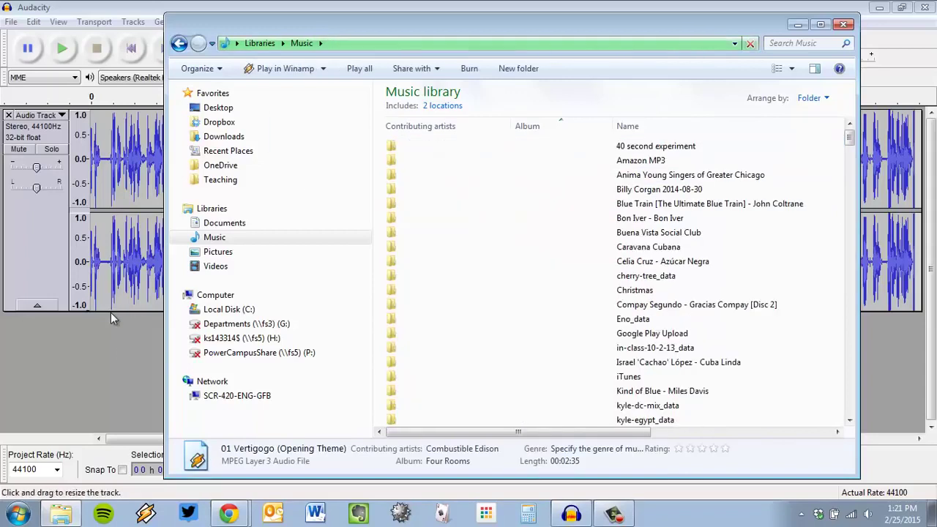
pyautogui.moveTo(168, 267); pyautogui.dragTo(163, 269)
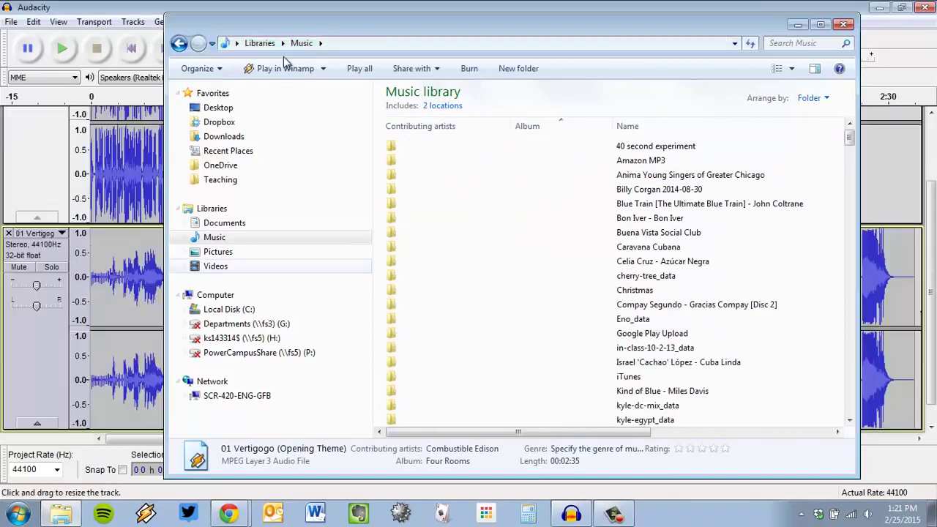
pyautogui.click(121, 5)
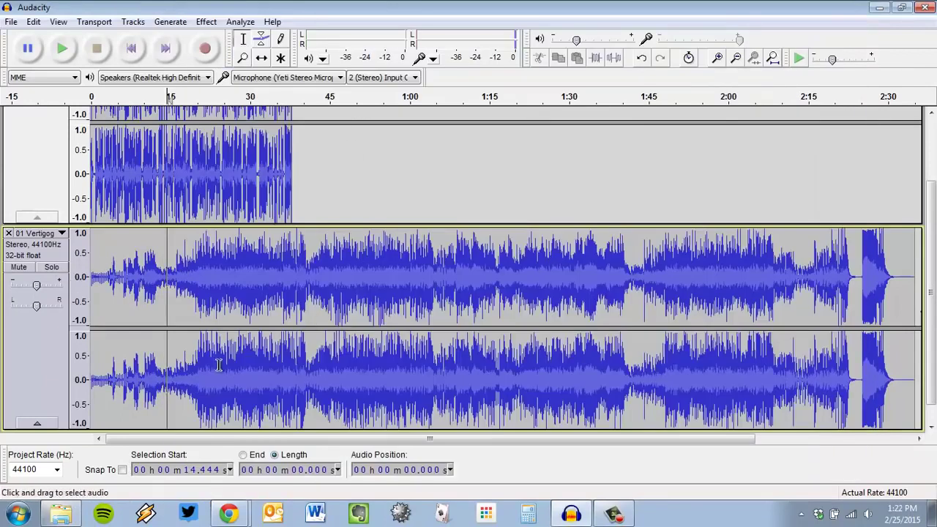
pyautogui.scroll(2, 134, 161)
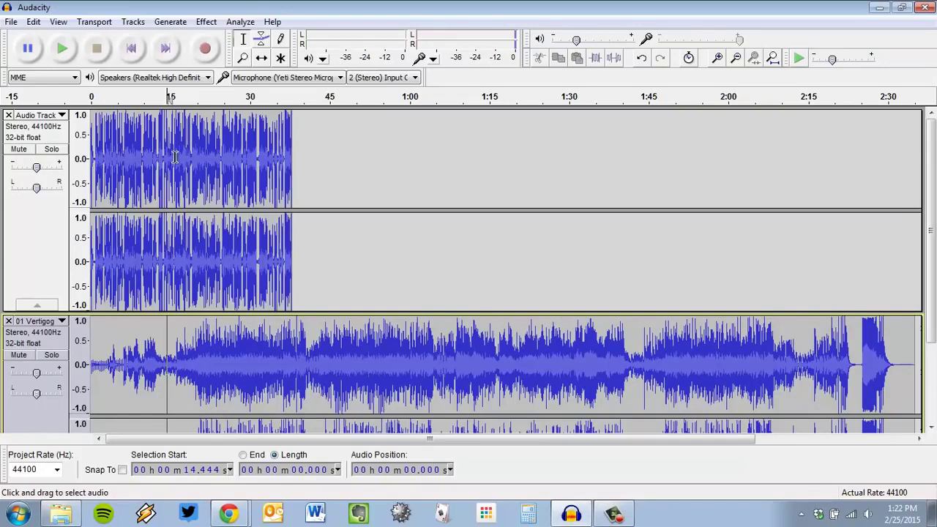
pyautogui.keyDown('ctrl'); pyautogui.scroll(4, 261, 197); pyautogui.keyUp('ctrl')
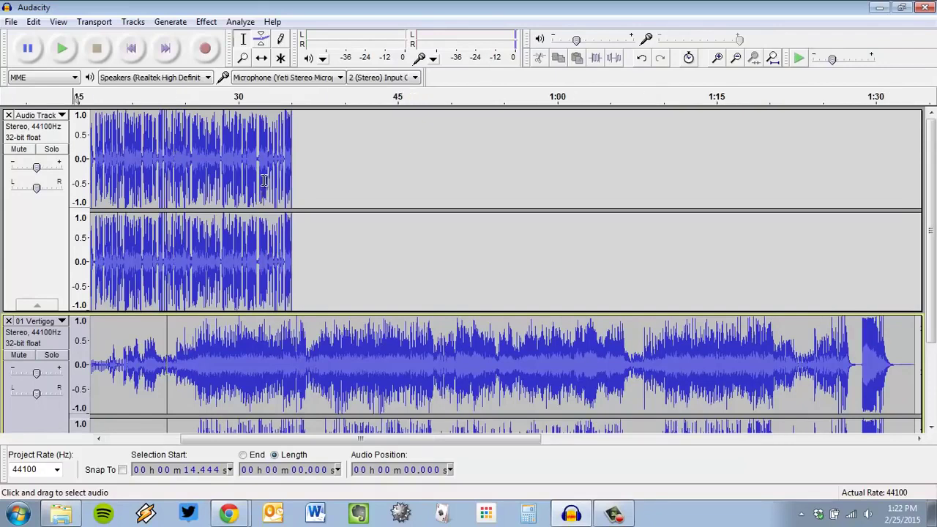
pyautogui.keyDown('ctrl'); pyautogui.scroll(-3, 265, 179); pyautogui.keyUp('ctrl')
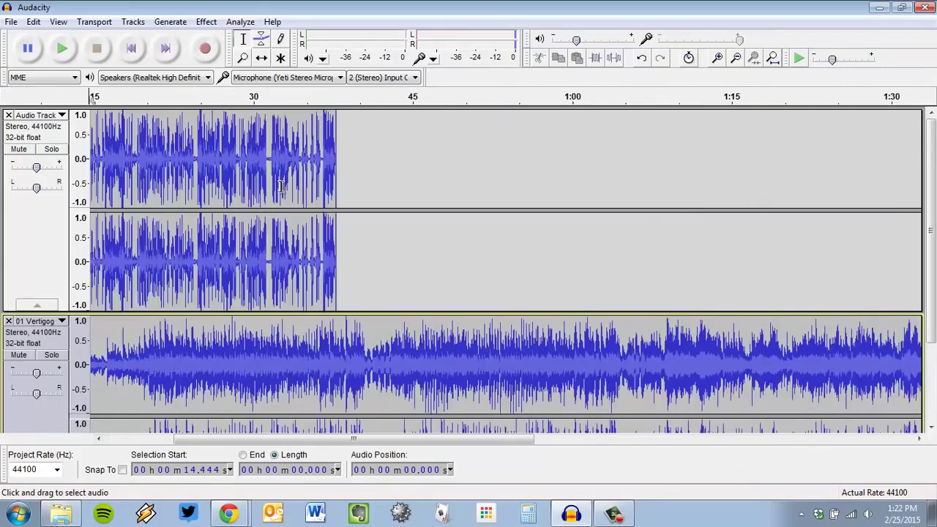
pyautogui.moveTo(408, 439); pyautogui.dragTo(340, 439)
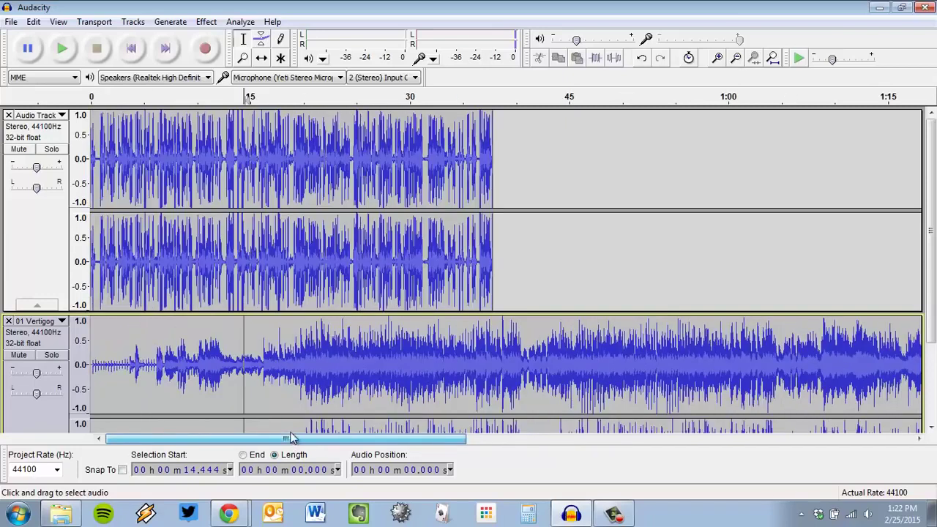
pyautogui.scroll(-3, 172, 348)
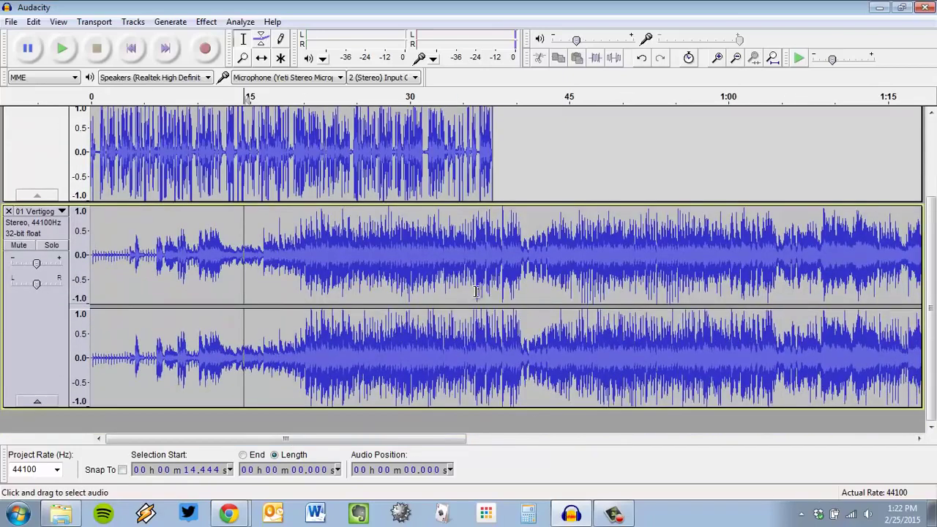
pyautogui.scroll(3, 476, 291)
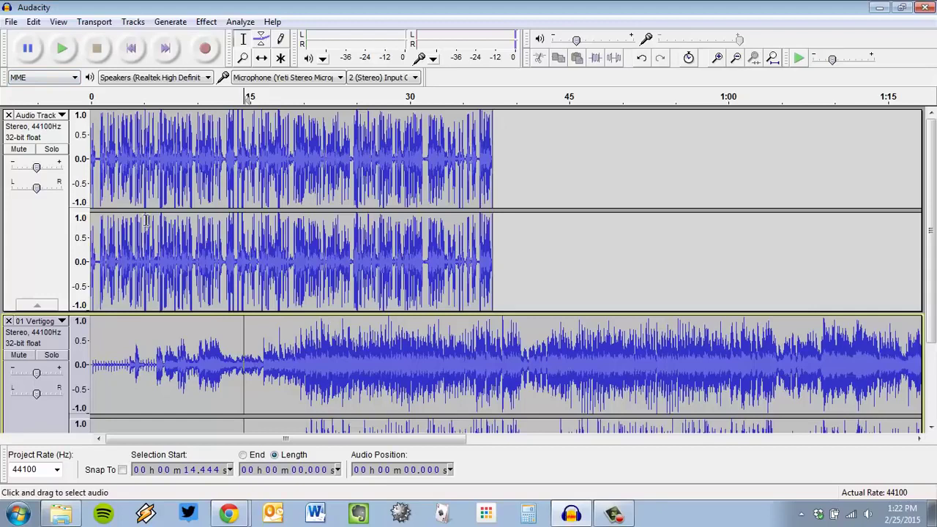
pyautogui.scroll(-3, 176, 209)
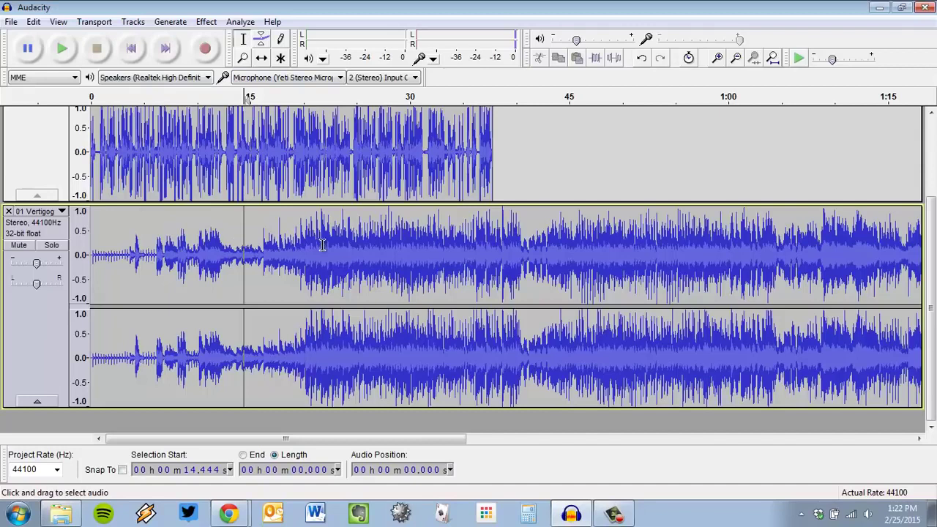
pyautogui.scroll(-2, 366, 250)
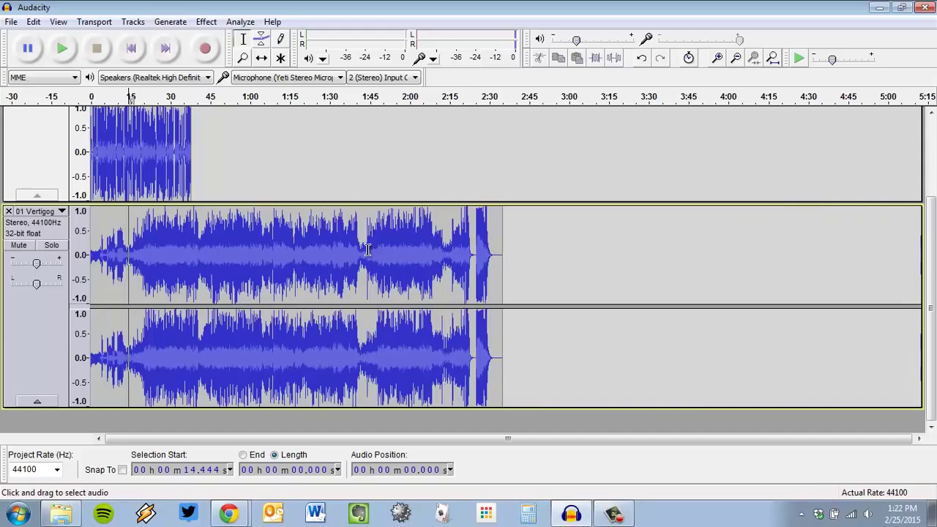
pyautogui.scroll(3, 348, 244)
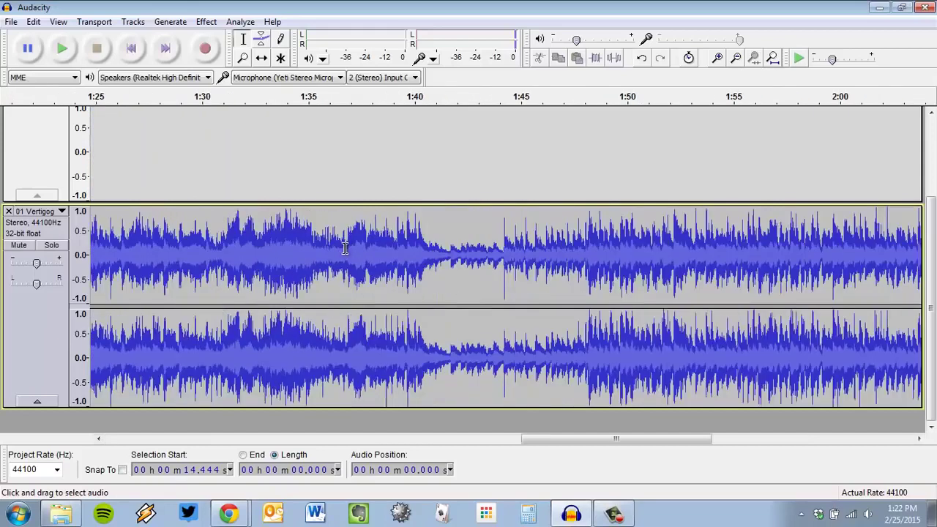
pyautogui.scroll(-4, 338, 254)
pyautogui.scroll(4, 339, 253)
pyautogui.scroll(-1, 524, 425)
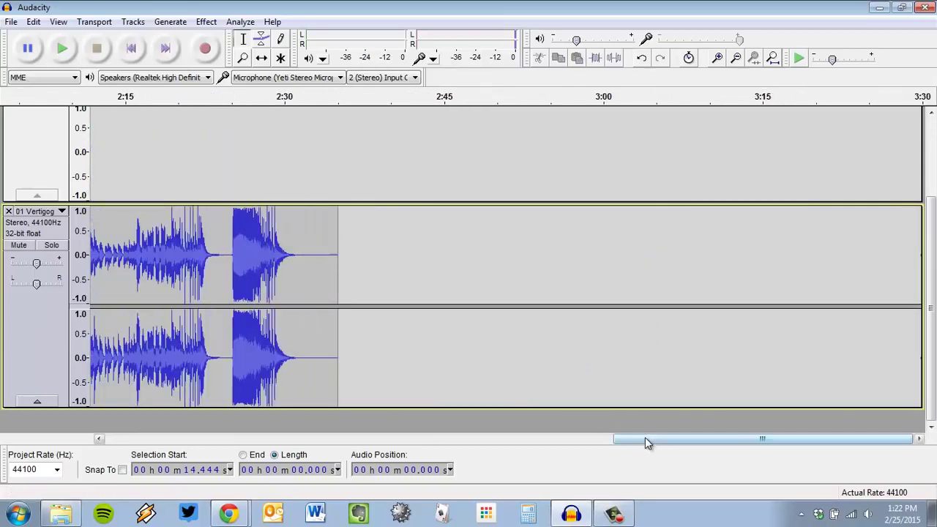
pyautogui.moveTo(646, 439); pyautogui.dragTo(274, 437)
pyautogui.scroll(-2, 311, 393)
pyautogui.scroll(-1, 311, 393)
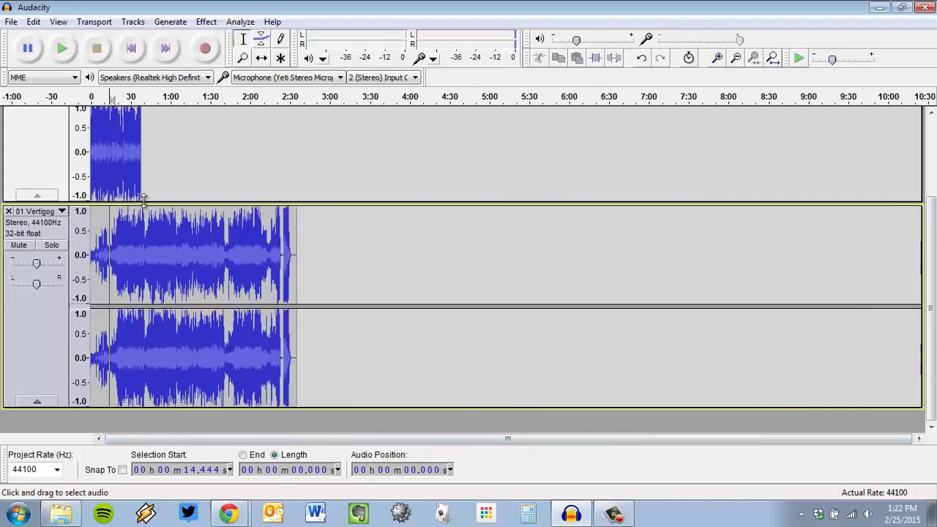
pyautogui.scroll(3, 116, 146)
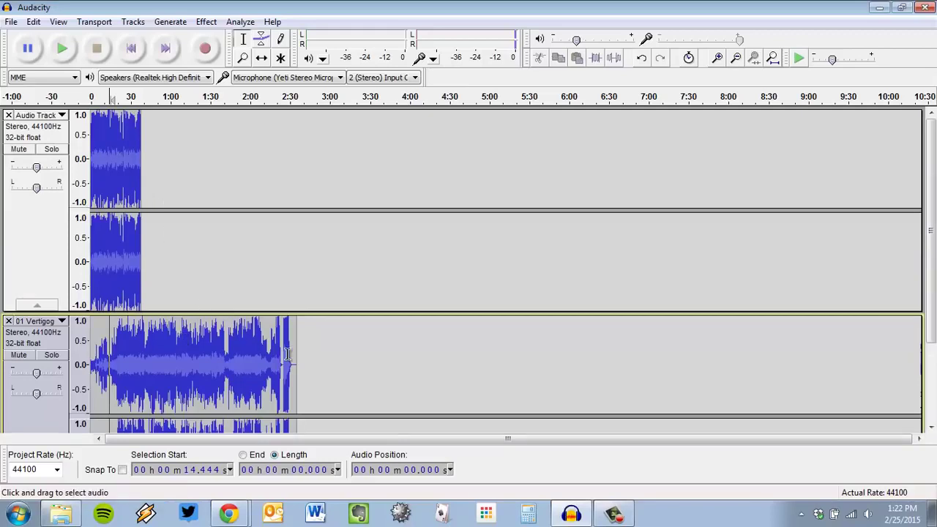
pyautogui.scroll(2, 197, 293)
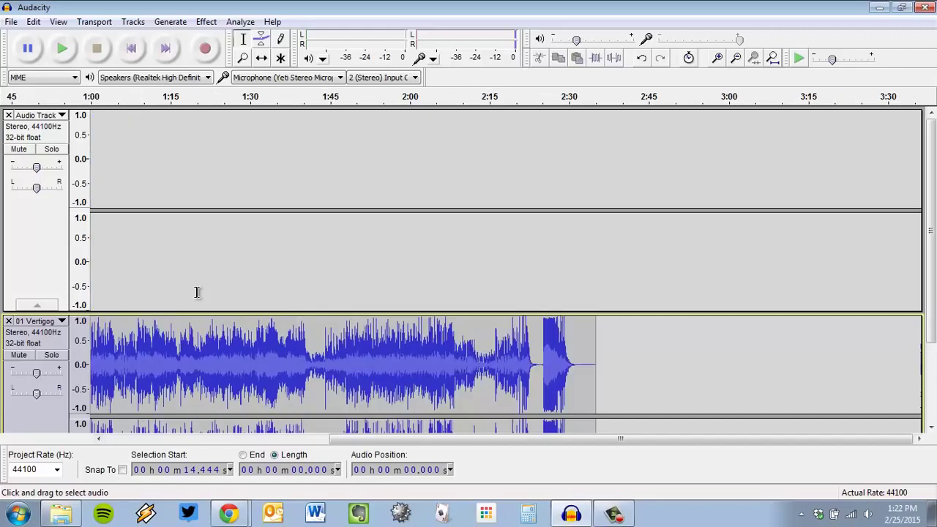
pyautogui.moveTo(427, 439); pyautogui.dragTo(150, 442)
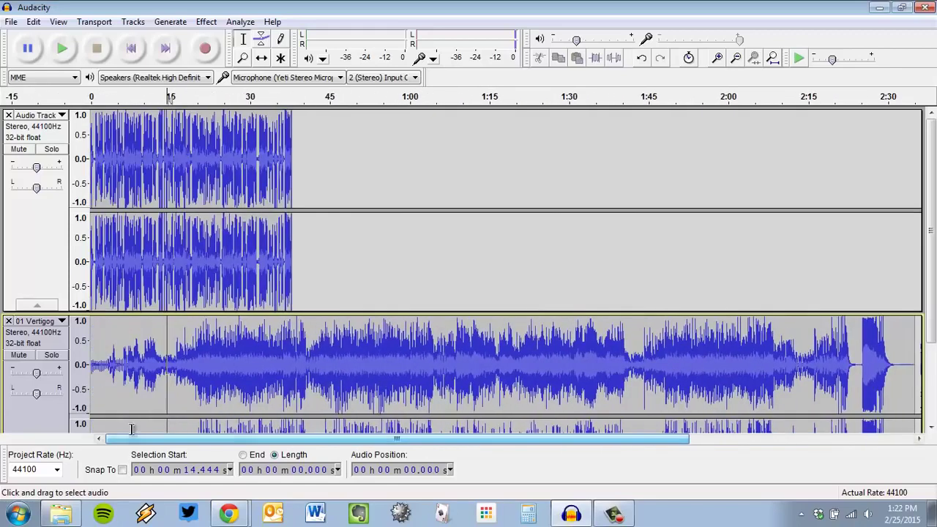
pyautogui.scroll(-5, 344, 362)
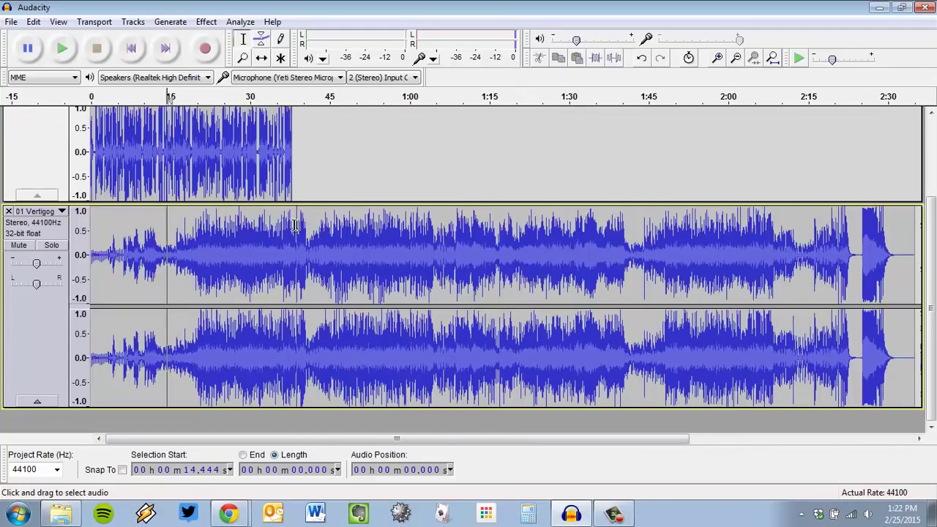
pyautogui.moveTo(293, 226); pyautogui.dragTo(891, 242)
# - Delete the Vertigo music past 37.8 s so it ends with the narration, then zoom in on the ends
pyautogui.click(718, 243)
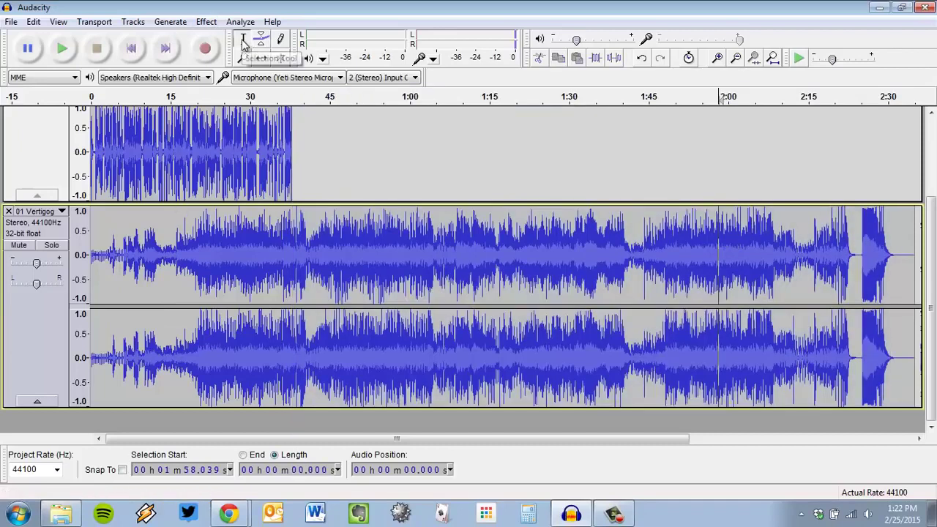
pyautogui.moveTo(290, 234); pyautogui.dragTo(929, 264)
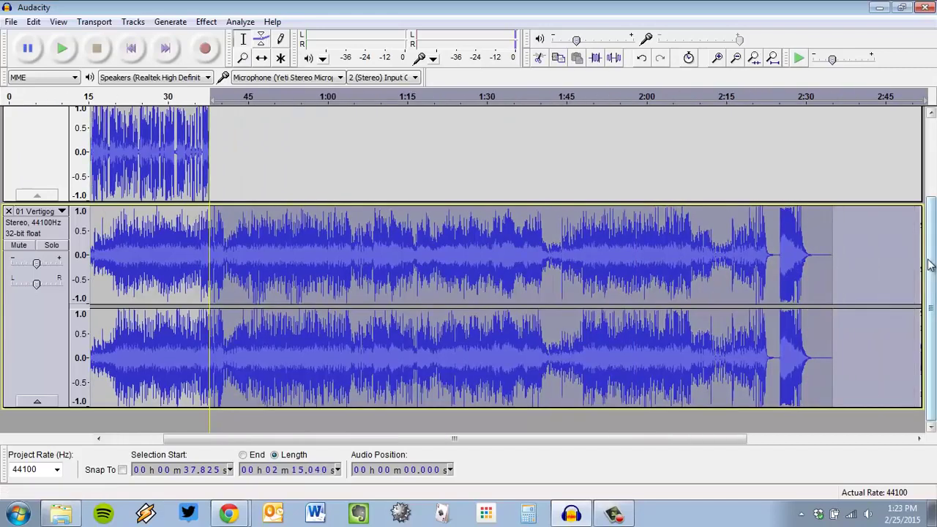
pyautogui.press('Delete')
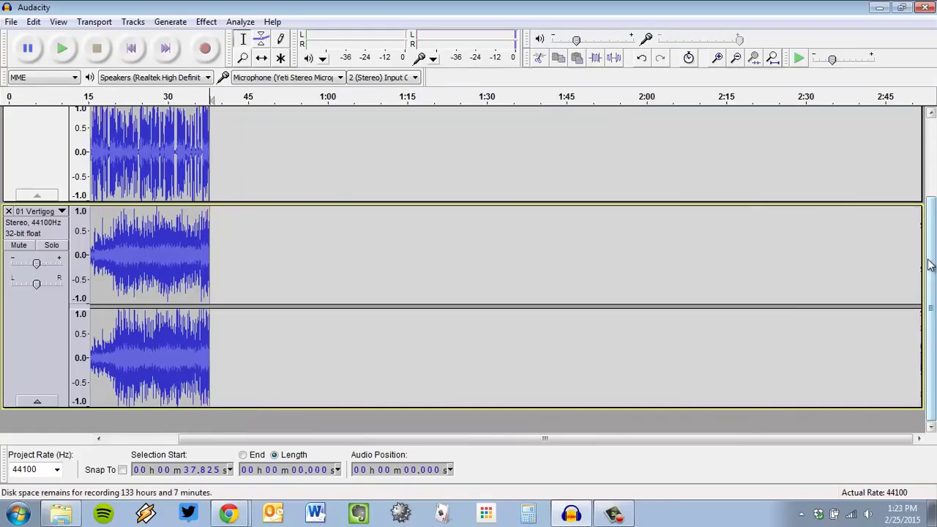
pyautogui.moveTo(697, 437); pyautogui.dragTo(439, 441)
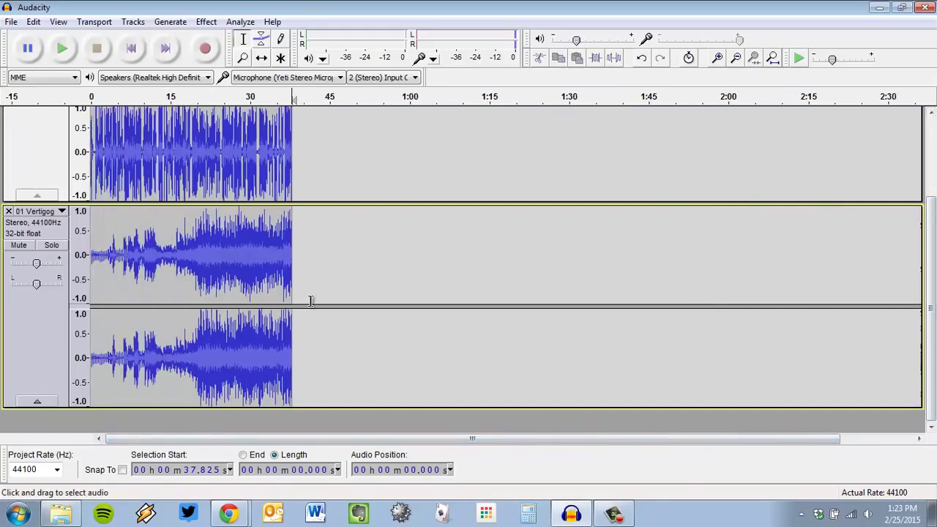
pyautogui.scroll(1, 295, 296)
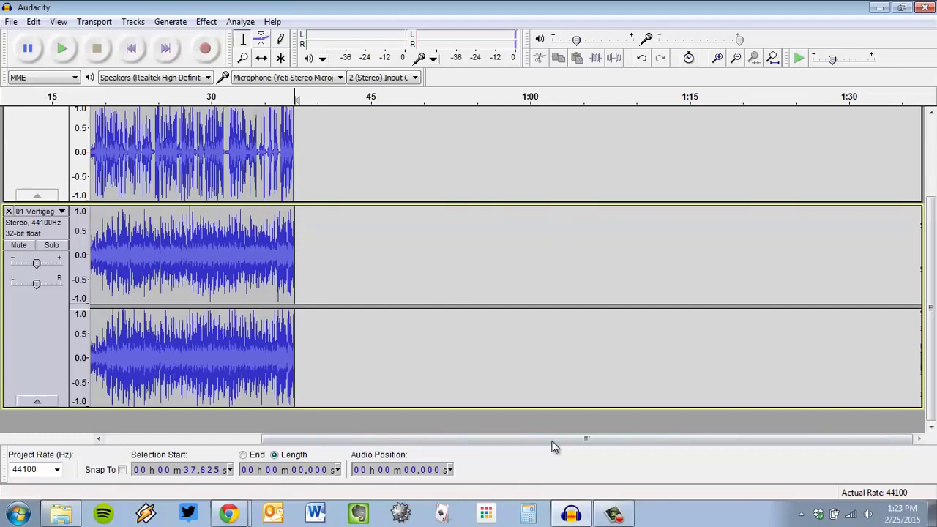
pyautogui.moveTo(554, 447); pyautogui.dragTo(318, 440)
pyautogui.scroll(1, 257, 325)
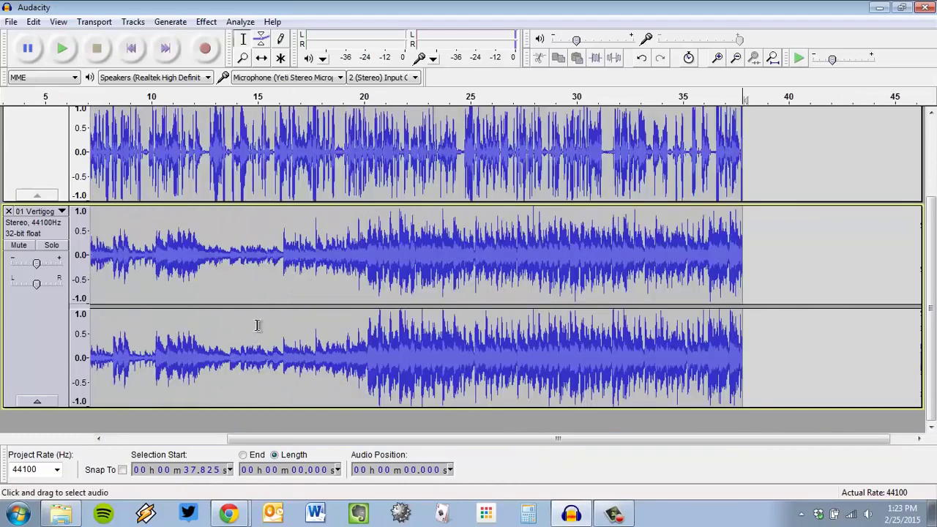
pyautogui.scroll(1, 257, 325)
pyautogui.scroll(-1, 257, 323)
pyautogui.scroll(1, 256, 323)
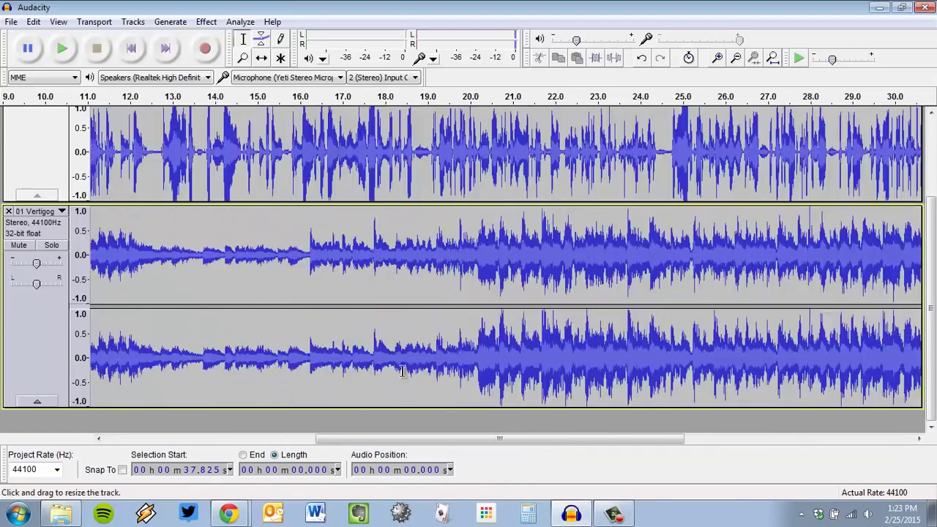
pyautogui.scroll(3, 447, 354)
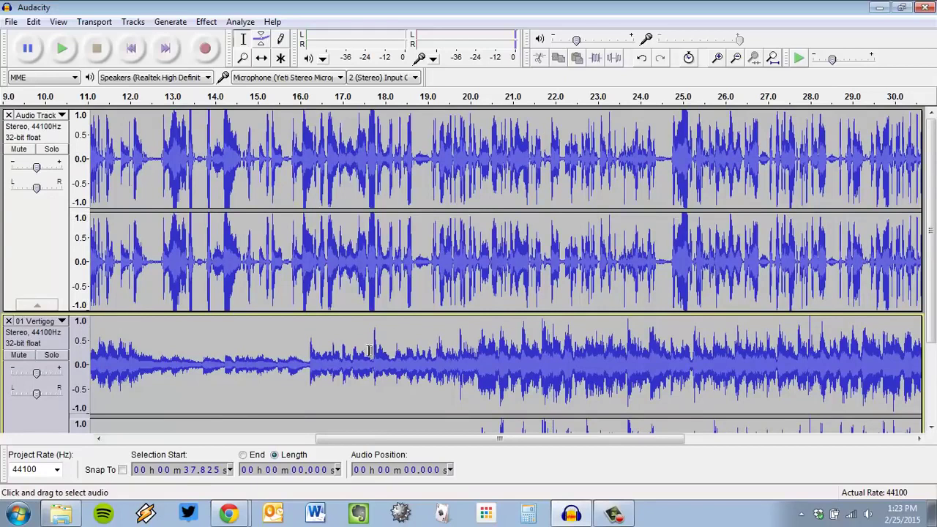
# - Delete a 3-second stretch of narration starting at 15.7 s
pyautogui.scroll(-2, 395, 340)
pyautogui.scroll(2, 431, 322)
pyautogui.click(481, 168)
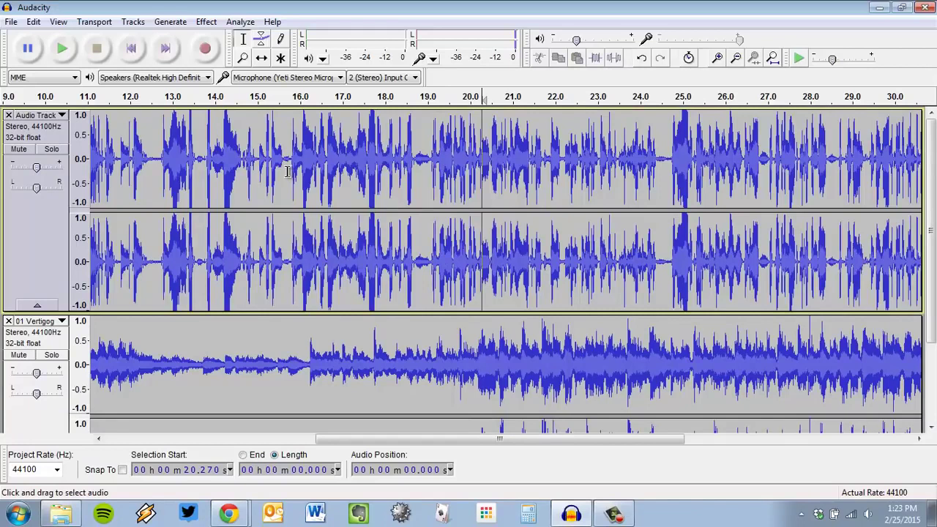
pyautogui.moveTo(288, 172); pyautogui.dragTo(418, 166)
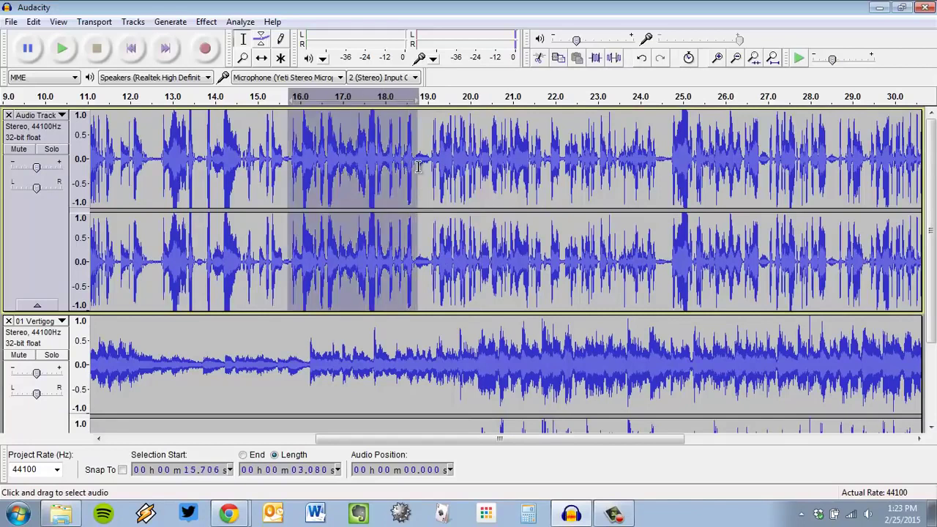
pyautogui.press('Delete')
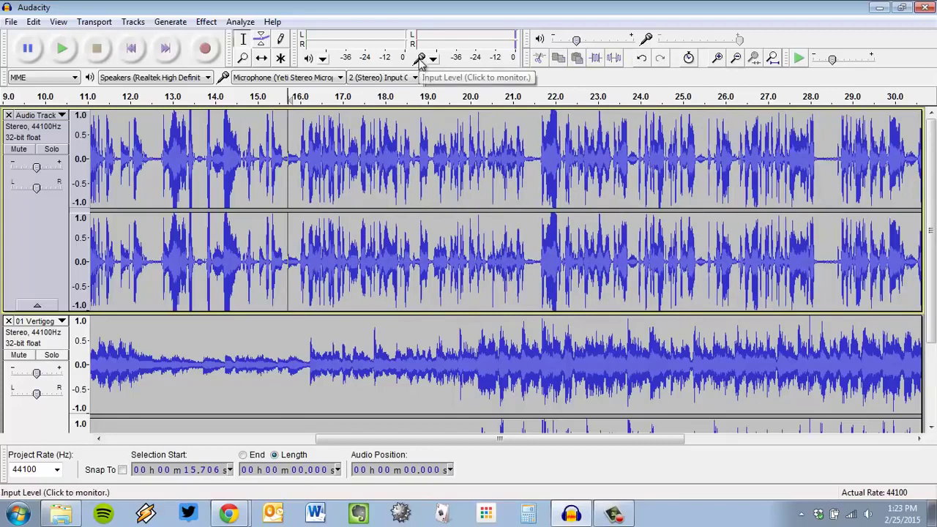
# - Place the edit cursor in the narration track at 20.318 s
pyautogui.scroll(-3, 387, 164)
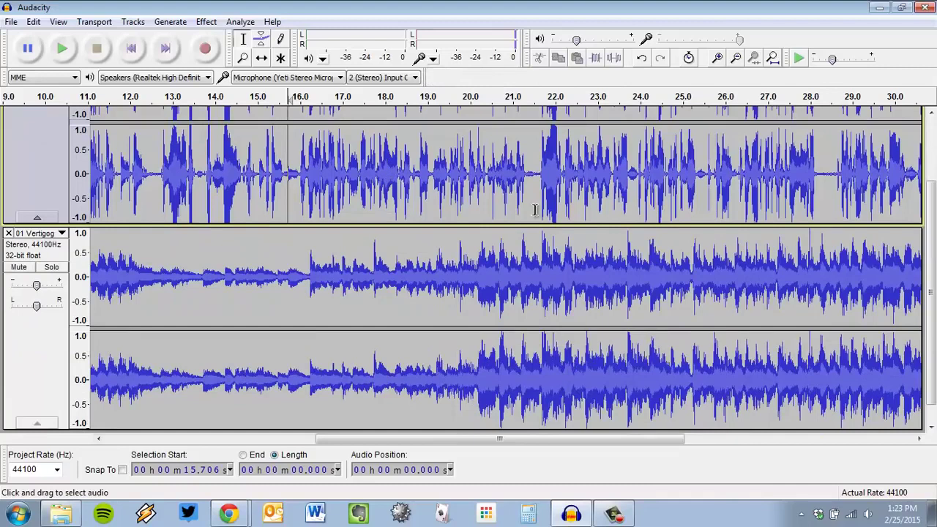
pyautogui.click(481, 281)
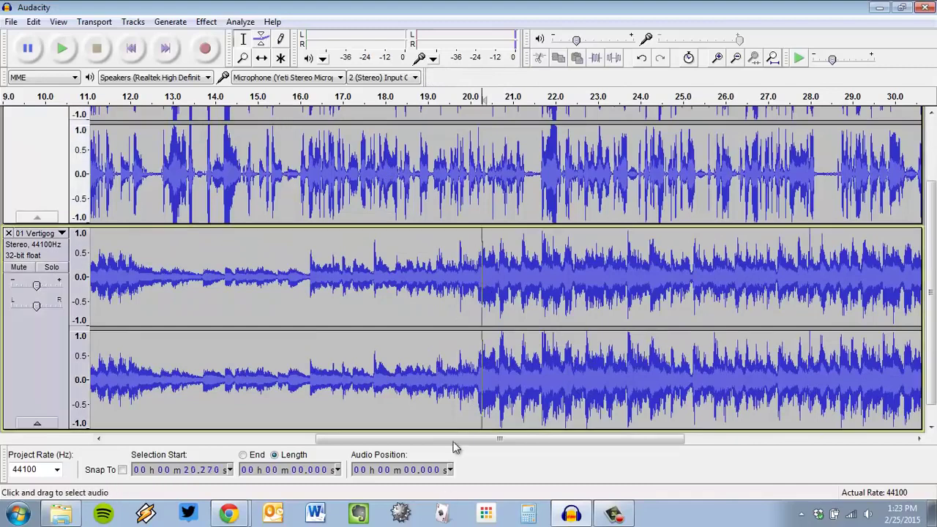
pyautogui.scroll(1, 485, 309)
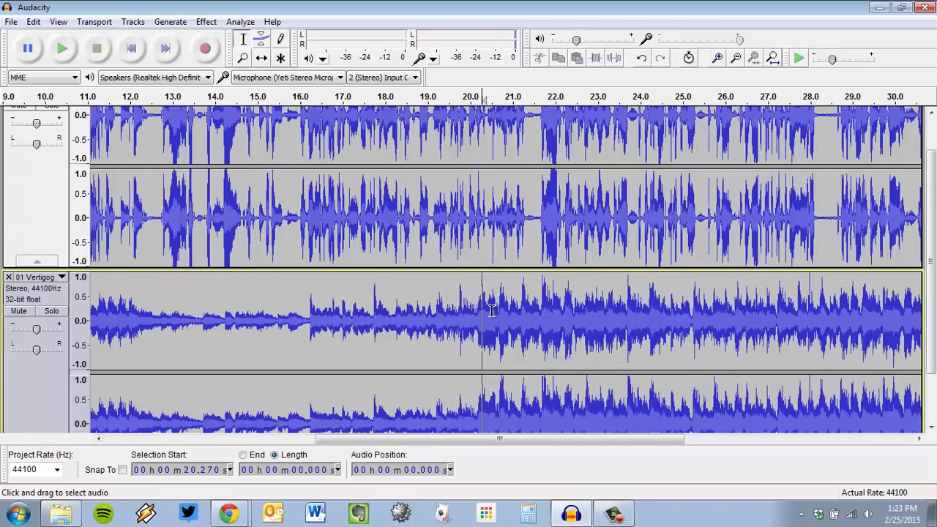
pyautogui.scroll(1, 491, 309)
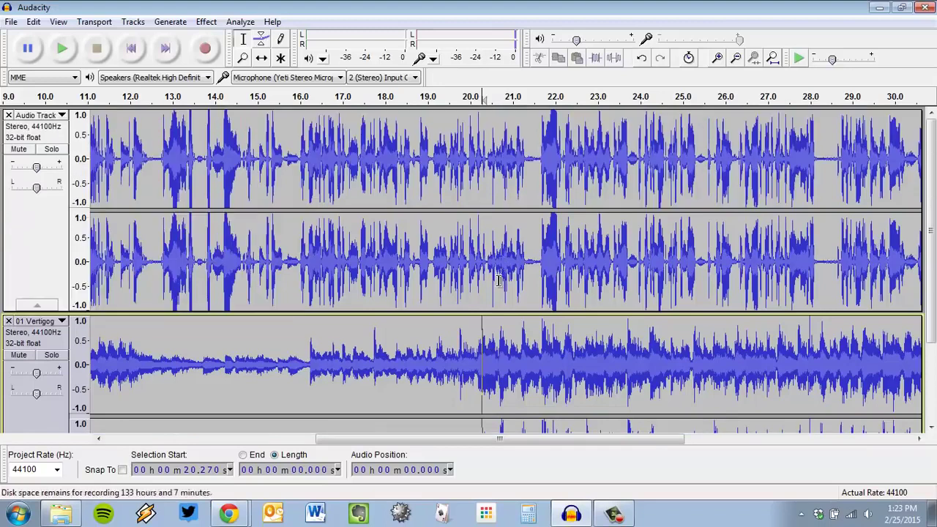
pyautogui.click(482, 138)
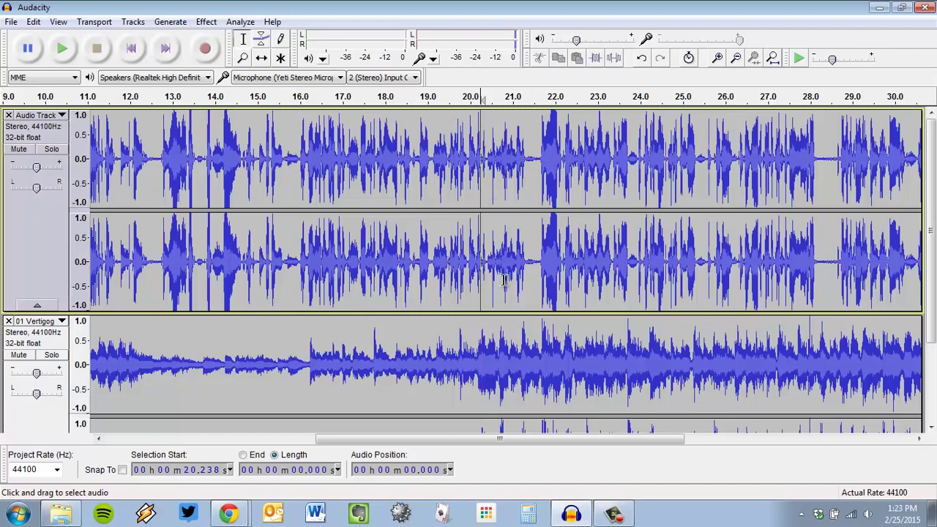
pyautogui.click(484, 177)
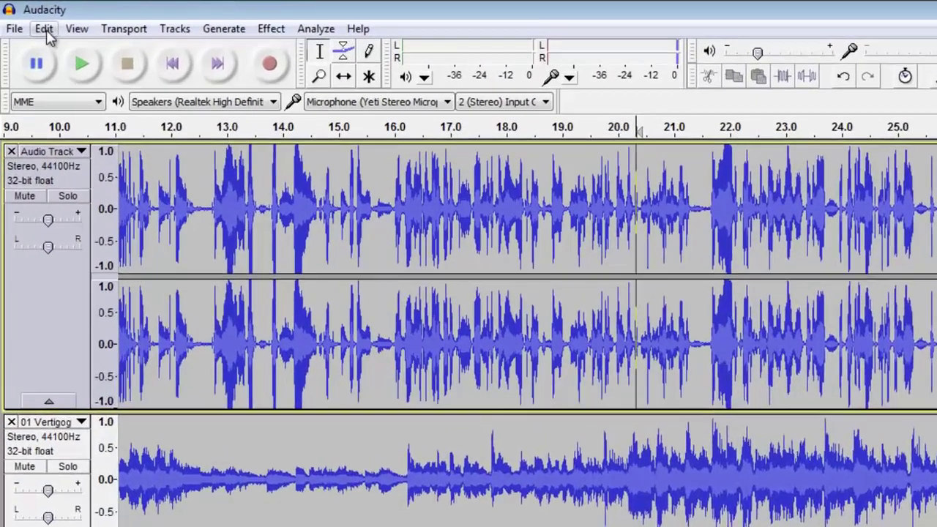
# - Split the narration track at 20.3 s with Edit > Clip Boundaries > Split
pyautogui.click(35, 23)
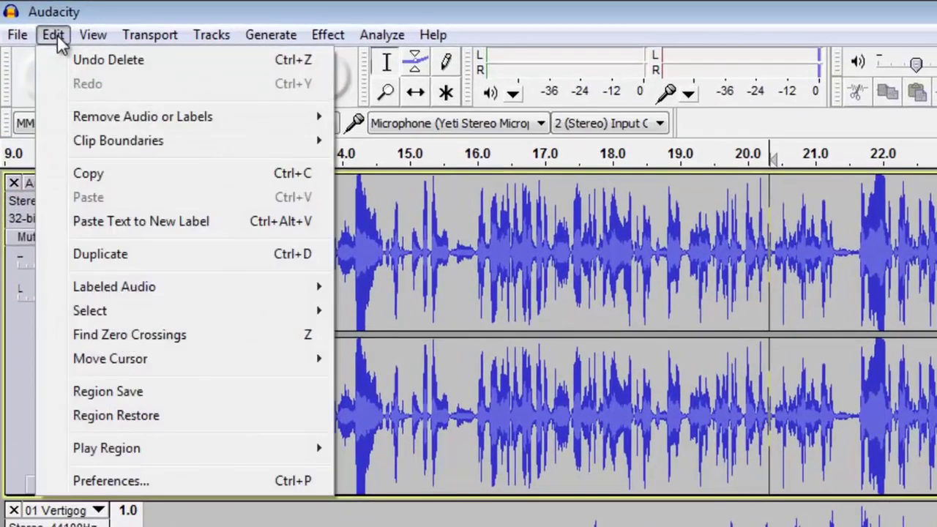
pyautogui.moveTo(183, 156)
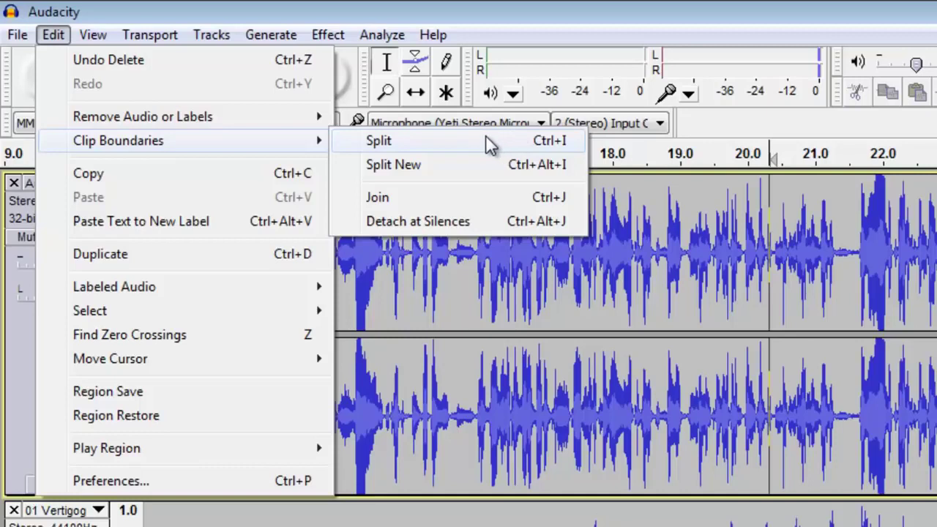
pyautogui.click(485, 139)
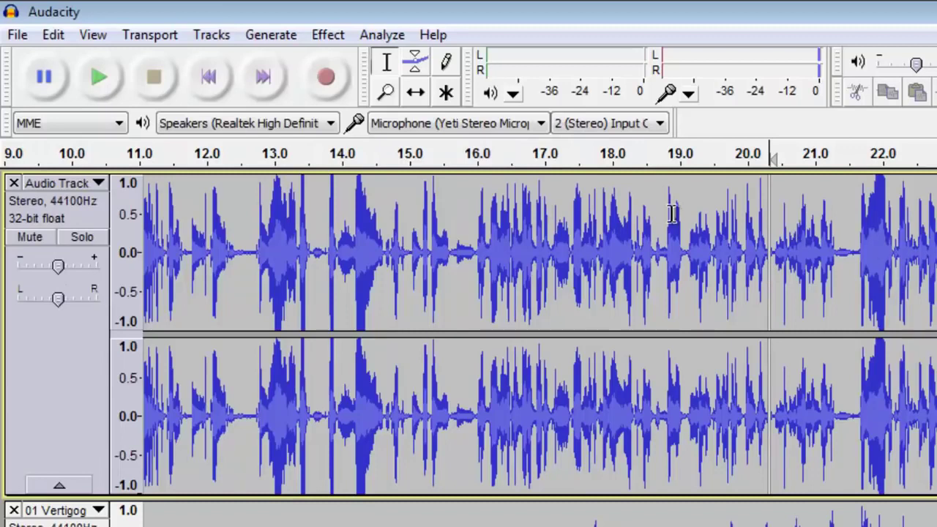
# - Zoom in and shift the music track slightly later with the Time Shift Tool
pyautogui.scroll(2, 838, 268)
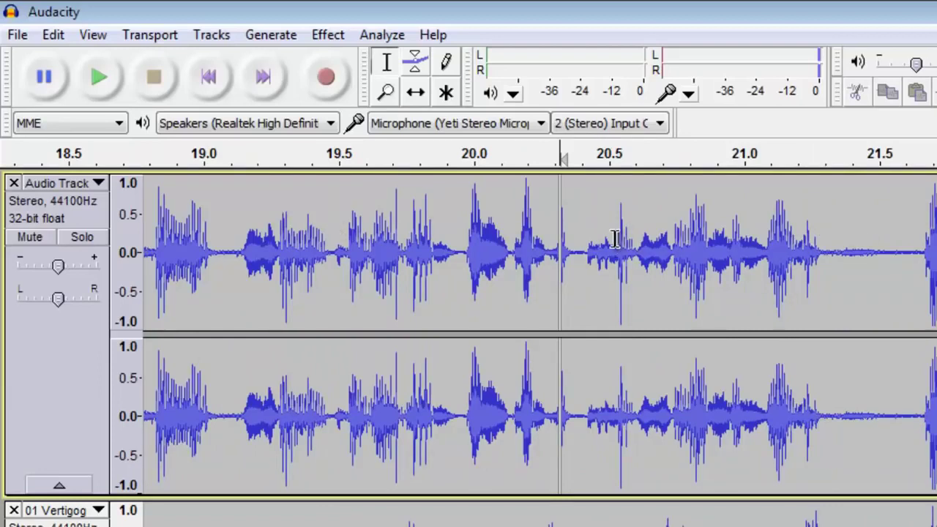
pyautogui.click(417, 95)
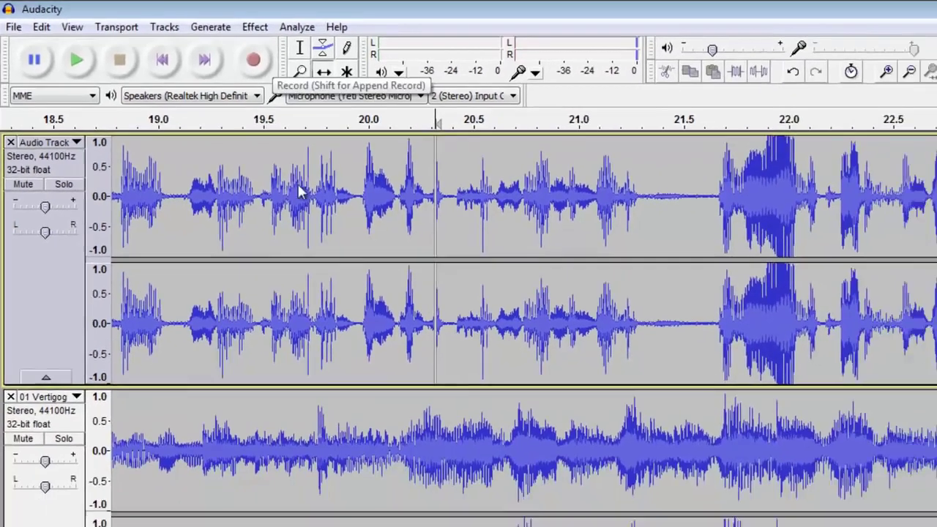
pyautogui.scroll(-3, 336, 167)
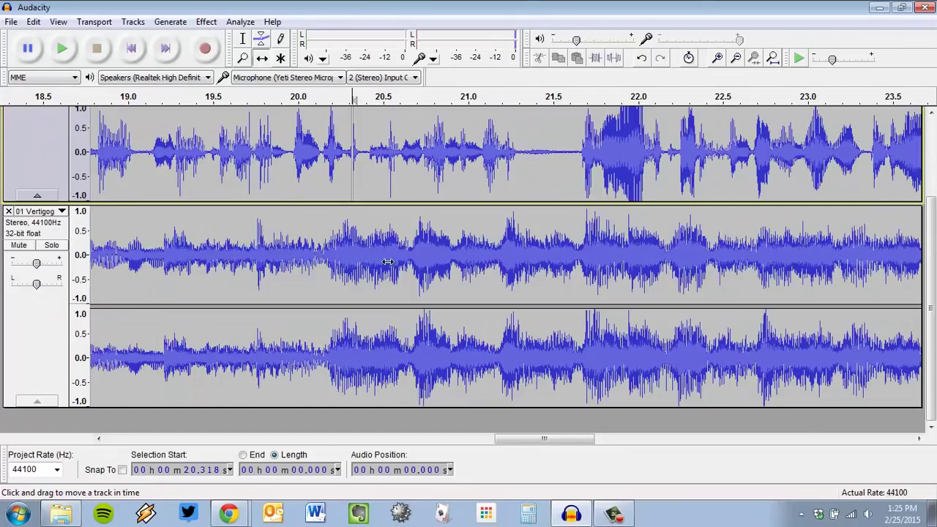
pyautogui.moveTo(375, 266)
pyautogui.mouseDown()
pyautogui.moveTo(425, 254)
pyautogui.moveTo(368, 261)
pyautogui.mouseUp()
pyautogui.scroll(-2, 432, 256)
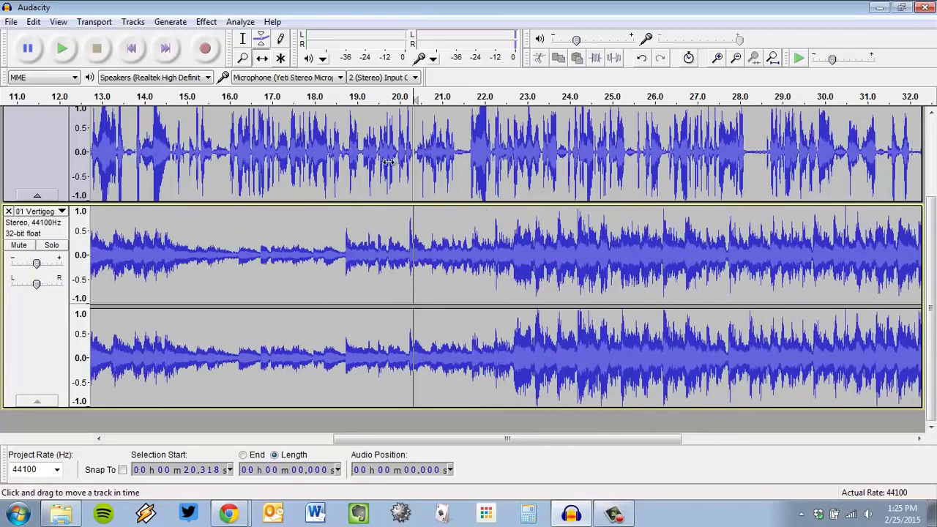
# - Return to the Selection Tool and reset the selection to the 20.3 s split point
pyautogui.click(241, 42)
pyautogui.moveTo(300, 245); pyautogui.dragTo(685, 272)
pyautogui.click(414, 275)
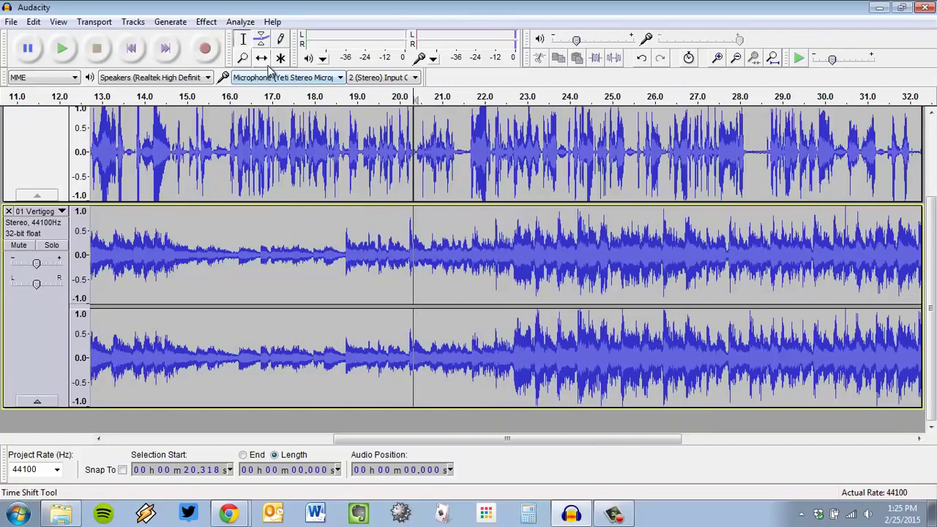
# - Push the music track later and move the second narration clip to about 23.3 s
pyautogui.click(262, 59)
pyautogui.moveTo(206, 272); pyautogui.dragTo(669, 267)
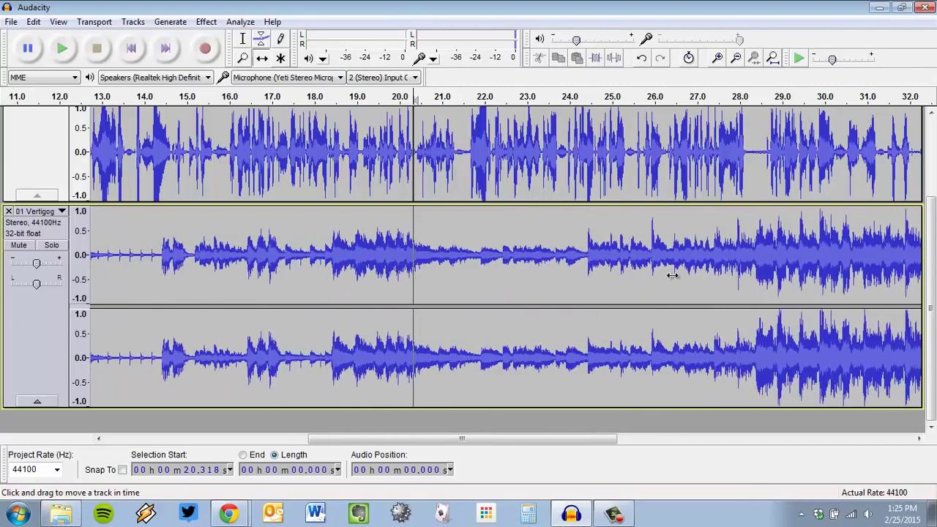
pyautogui.scroll(3, 602, 126)
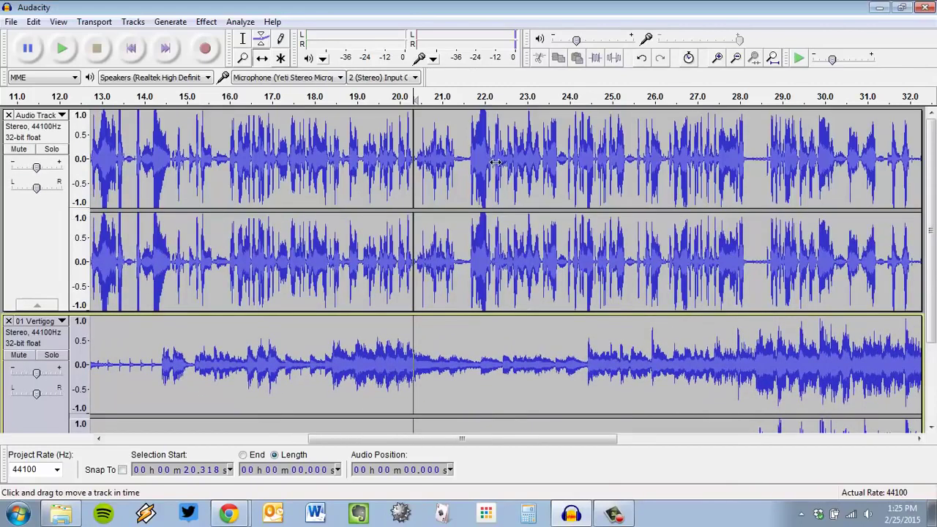
pyautogui.moveTo(497, 163); pyautogui.dragTo(622, 169)
# - Fine-tune the first narration clip and slide the music so its swell fills the gap
pyautogui.moveTo(277, 155); pyautogui.dragTo(342, 174)
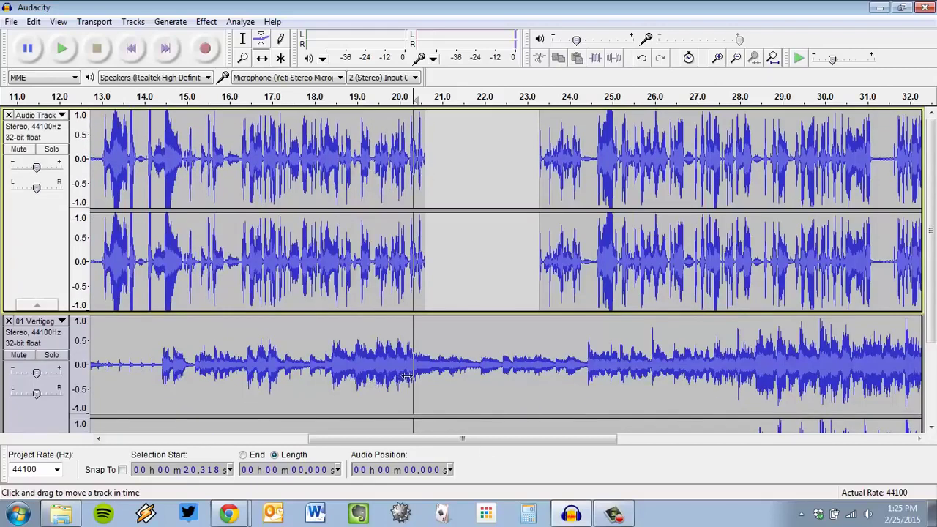
pyautogui.moveTo(407, 375); pyautogui.dragTo(467, 358)
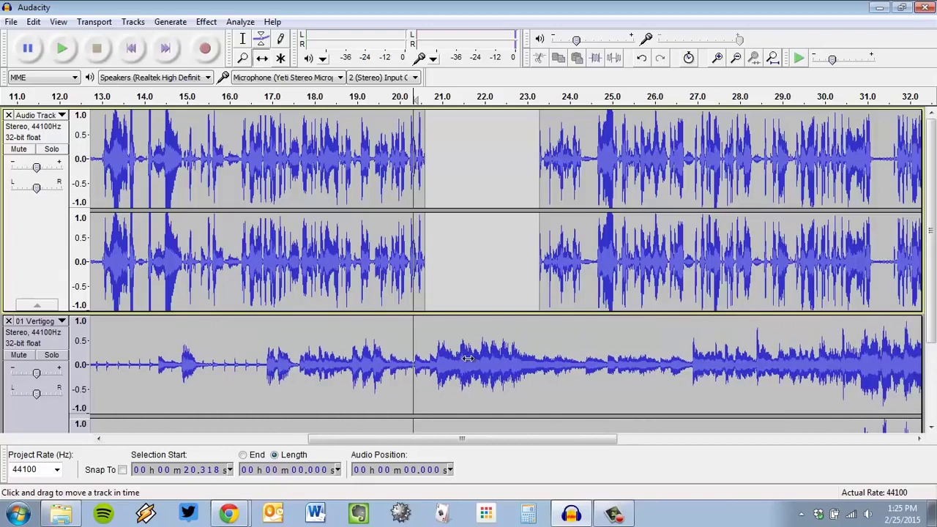
pyautogui.scroll(-3, 454, 344)
pyautogui.scroll(3, 449, 340)
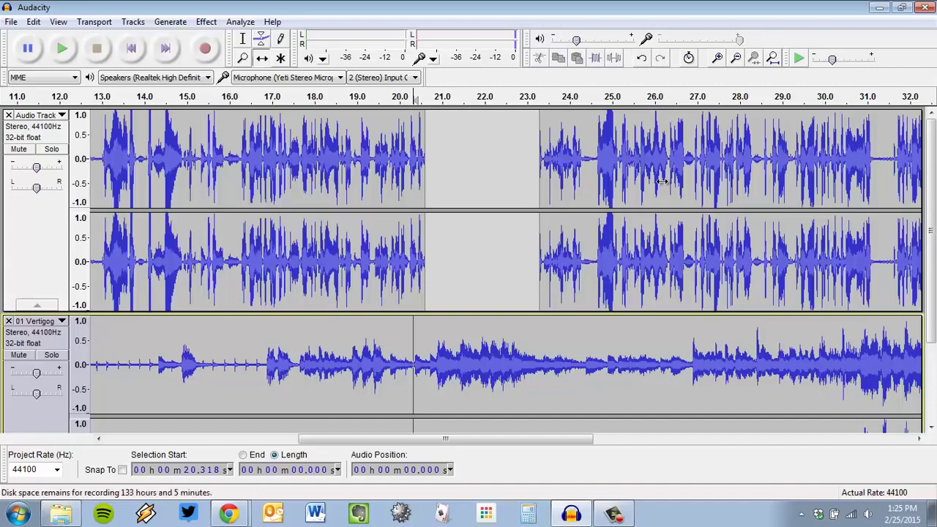
pyautogui.scroll(-3, 674, 197)
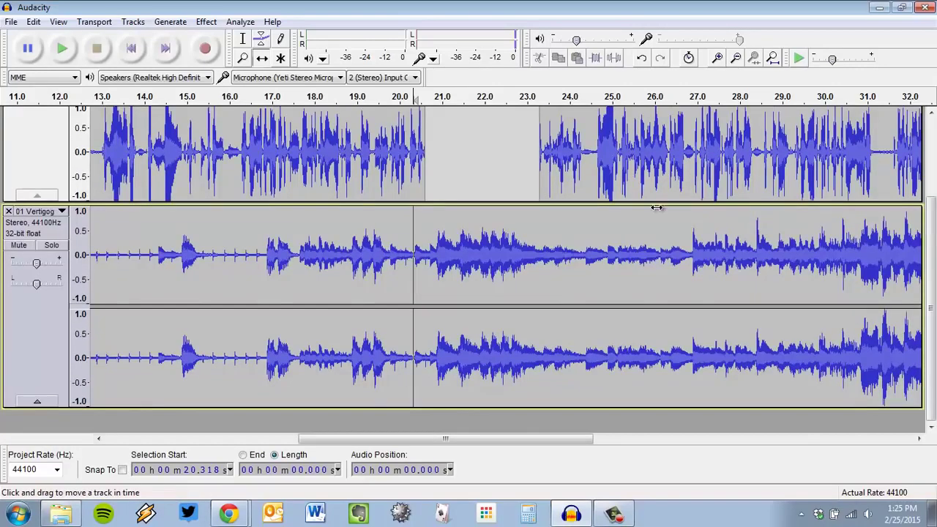
pyautogui.scroll(3, 644, 249)
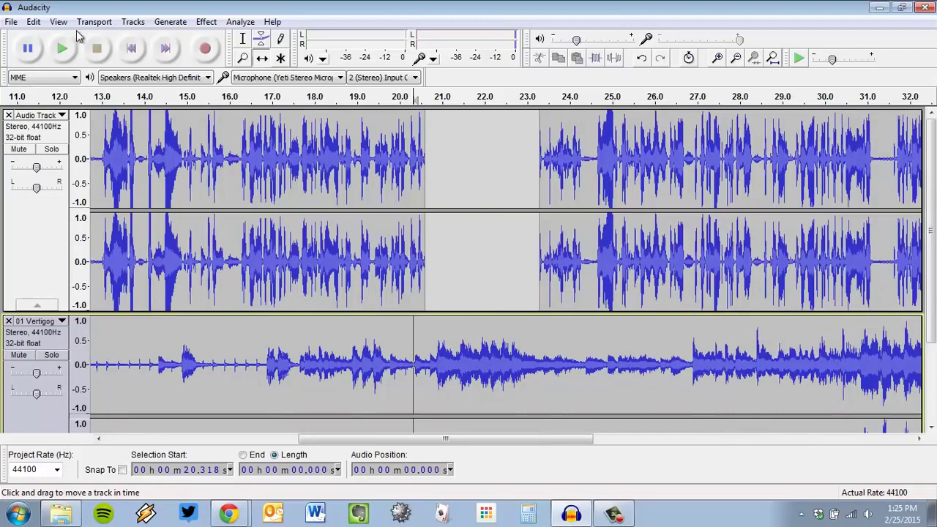
pyautogui.click(34, 21)
pyautogui.moveTo(85, 88)
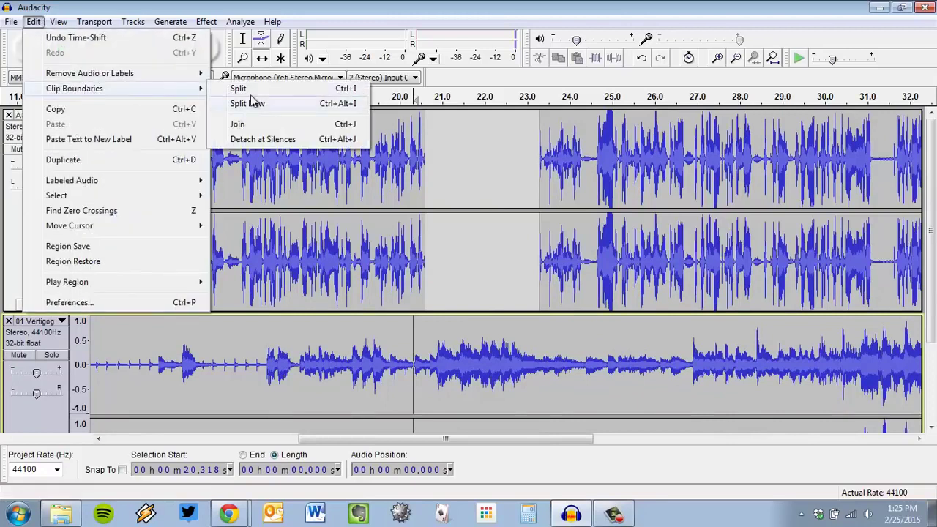
pyautogui.click(251, 103)
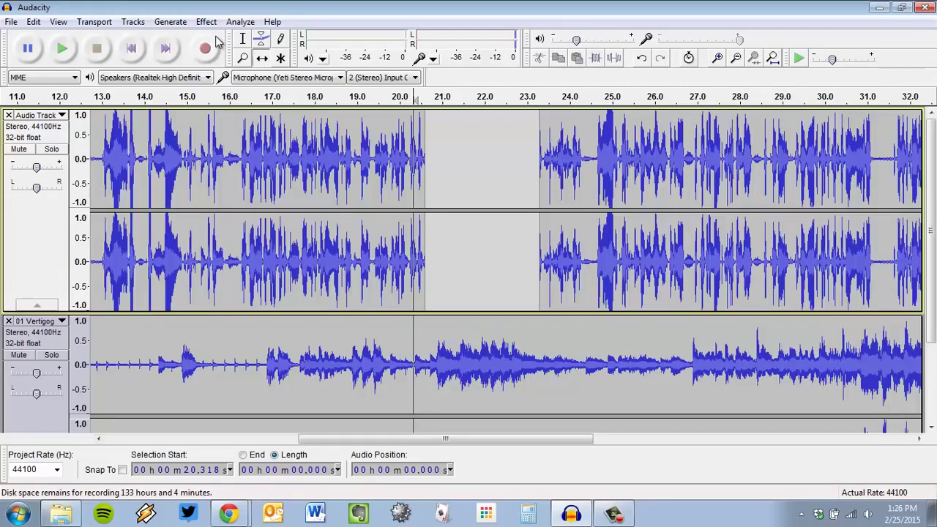
pyautogui.moveTo(588, 438); pyautogui.dragTo(692, 438)
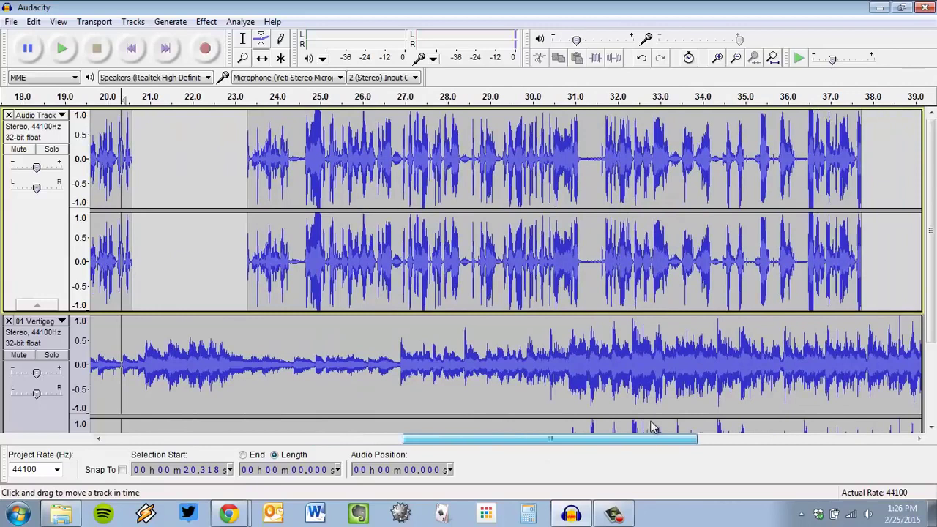
pyautogui.scroll(-3, 724, 316)
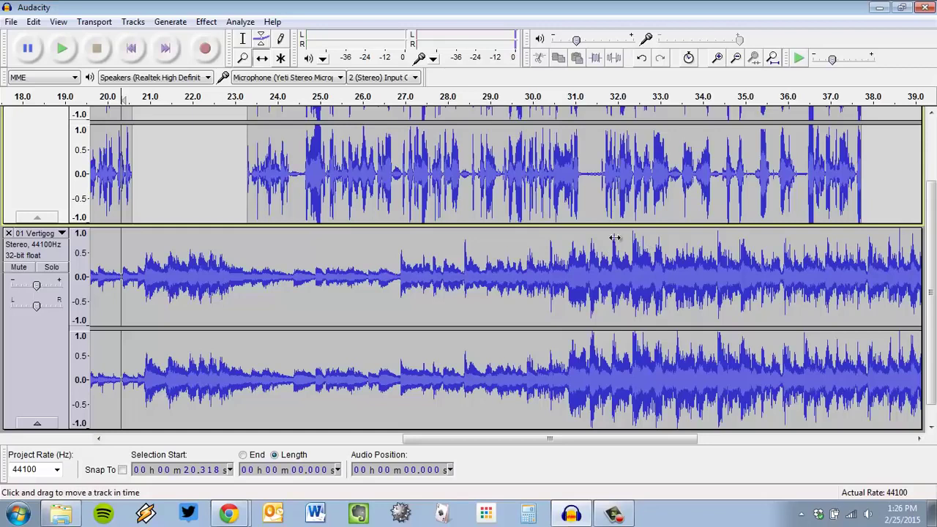
pyautogui.scroll(3, 608, 300)
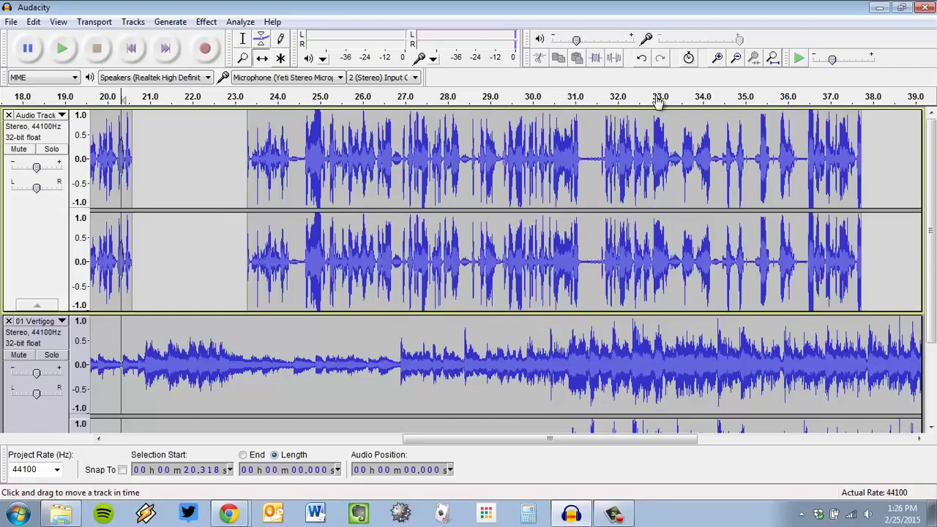
pyautogui.scroll(-3, 630, 220)
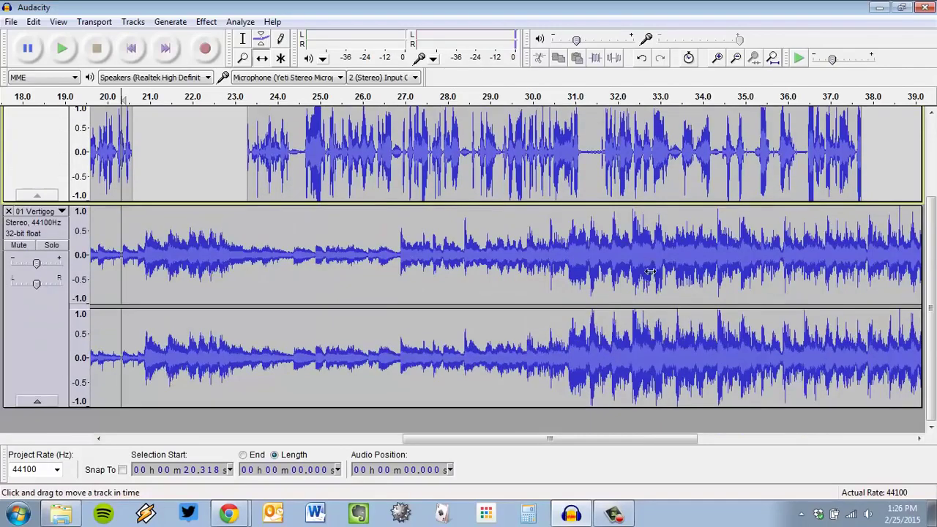
pyautogui.moveTo(577, 437); pyautogui.dragTo(452, 448)
pyautogui.scroll(3, 304, 366)
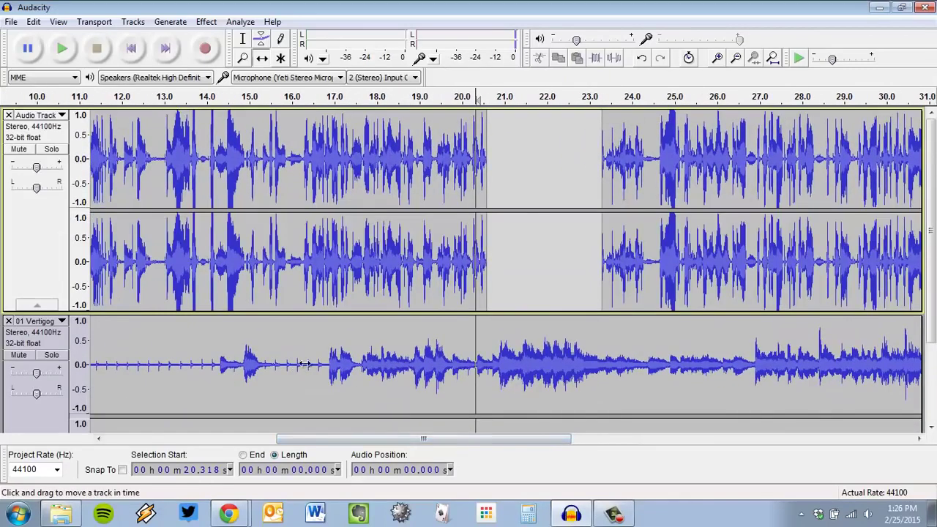
# - With the Envelope Tool, add a music volume point near 20.3 s and pull the earlier level down
pyautogui.click(261, 43)
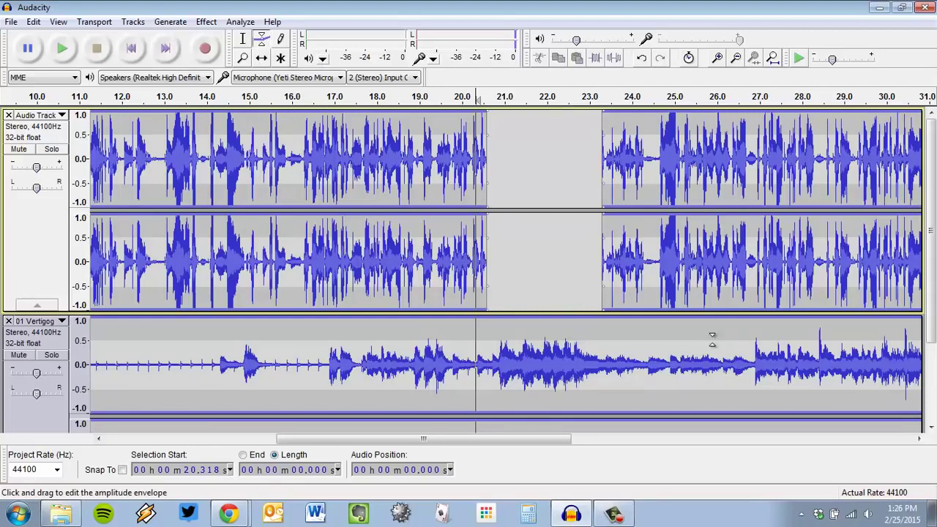
pyautogui.scroll(-1, 712, 338)
pyautogui.scroll(1, 739, 322)
pyautogui.scroll(-3, 773, 296)
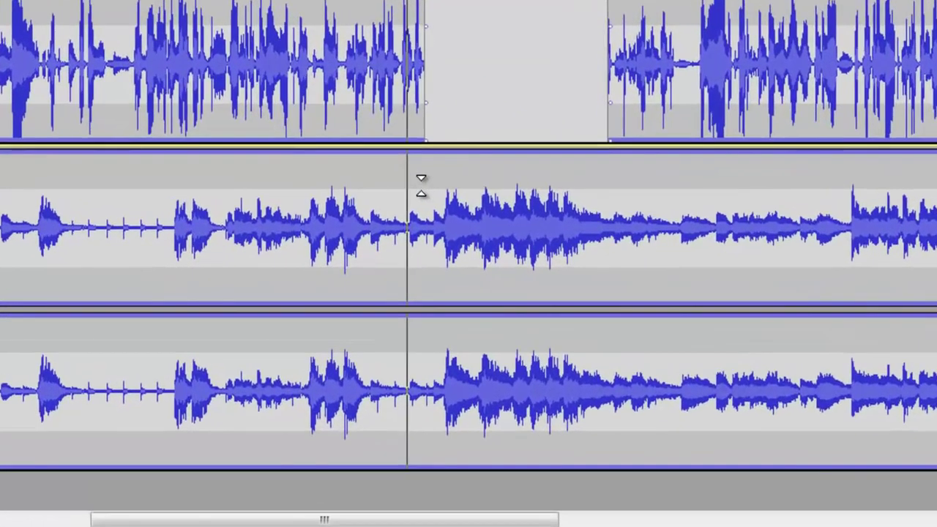
pyautogui.click(421, 186)
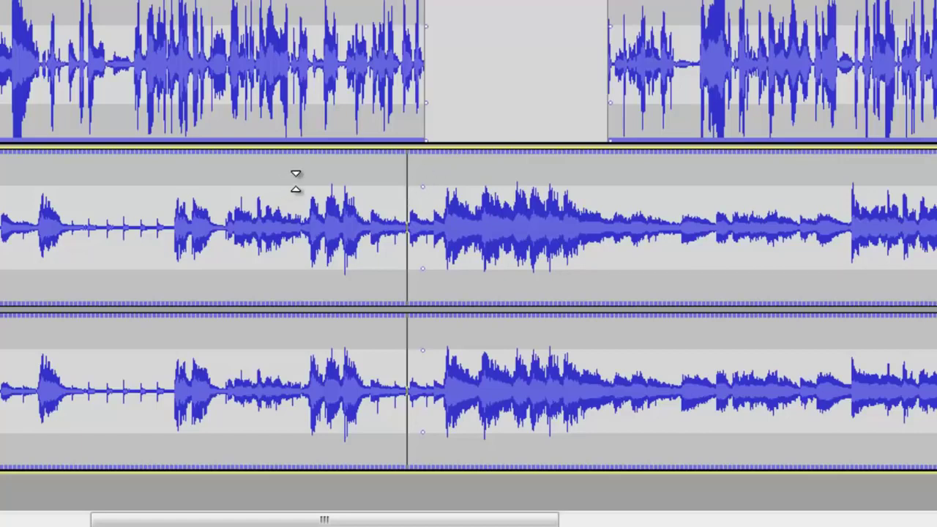
pyautogui.moveTo(307, 194); pyautogui.dragTo(382, 224)
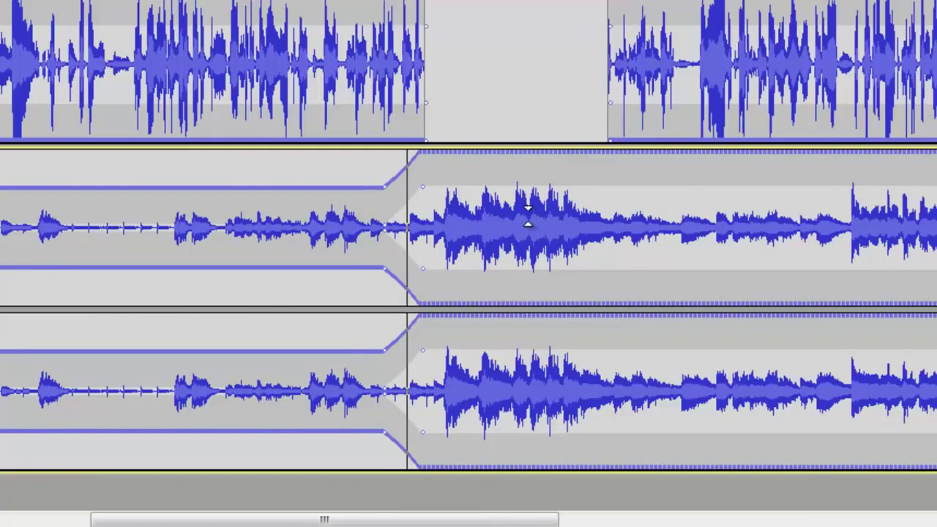
# - Add envelope points after the swell so the music level slopes downward
pyautogui.click(614, 178)
pyautogui.click(571, 171)
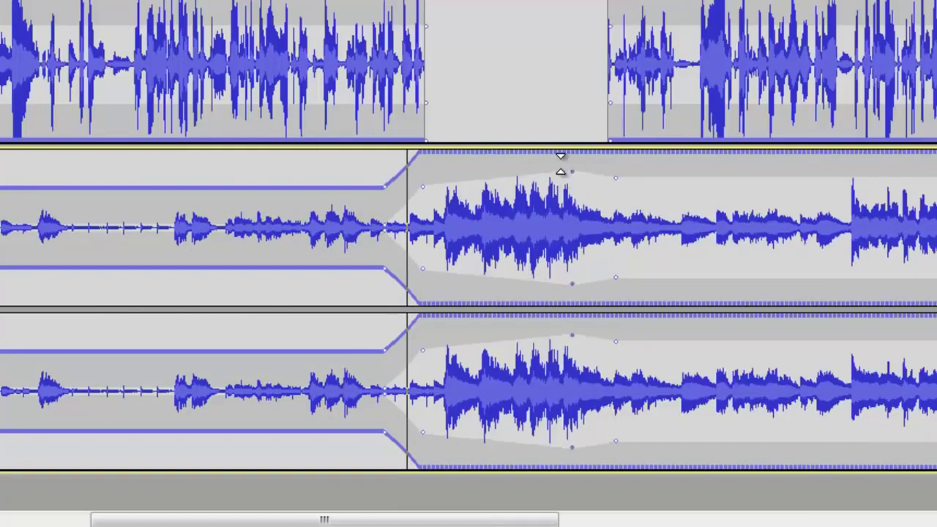
pyautogui.moveTo(560, 162); pyautogui.dragTo(450, 139)
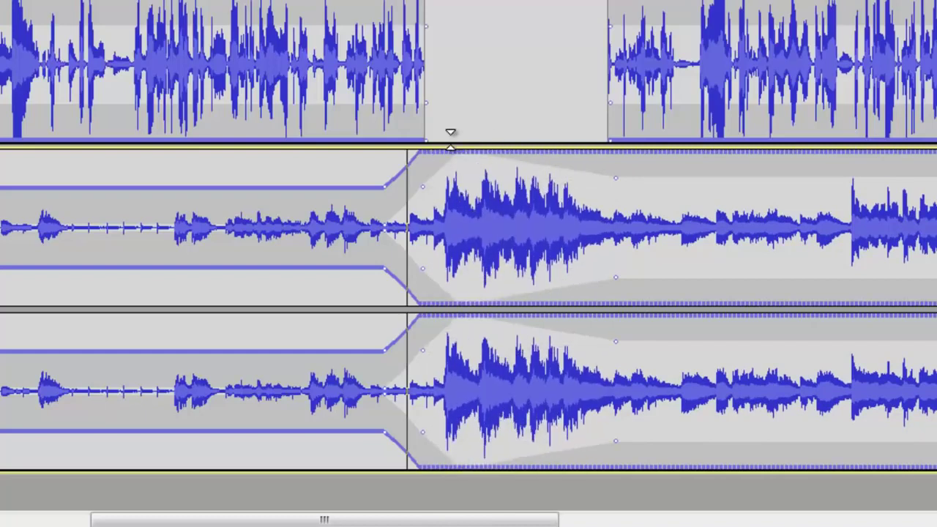
pyautogui.scroll(5, 539, 153)
pyautogui.scroll(-4, 564, 219)
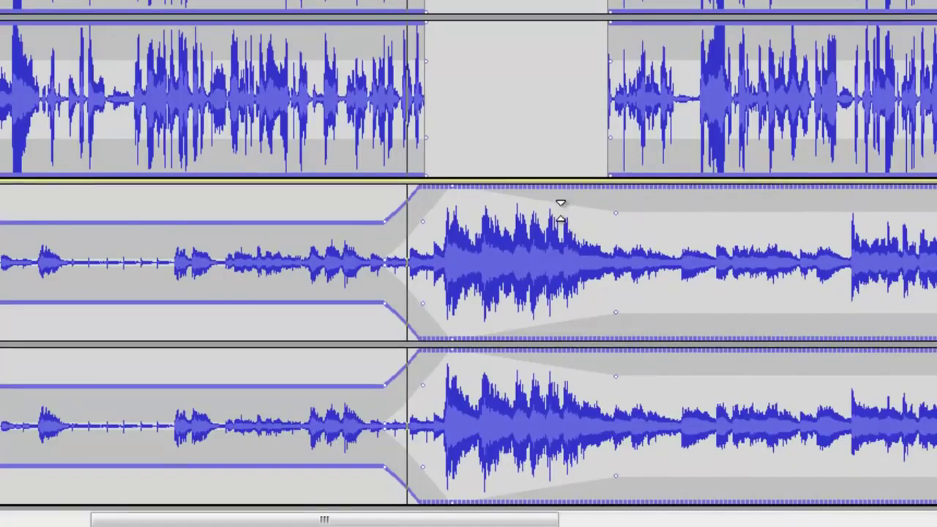
# - Add more points after the loud section and drag the music volume lower
pyautogui.click(597, 187)
pyautogui.scroll(4, 446, 119)
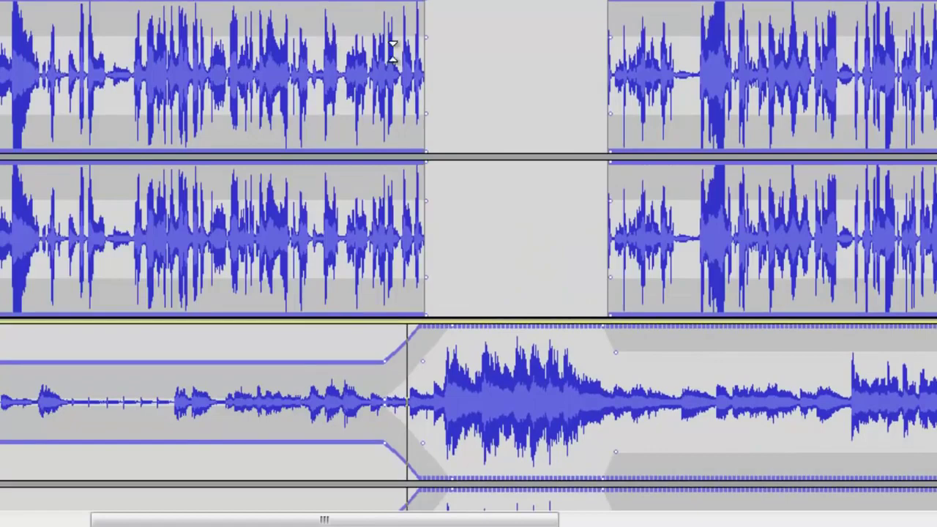
pyautogui.scroll(-4, 556, 142)
pyautogui.scroll(4, 540, 146)
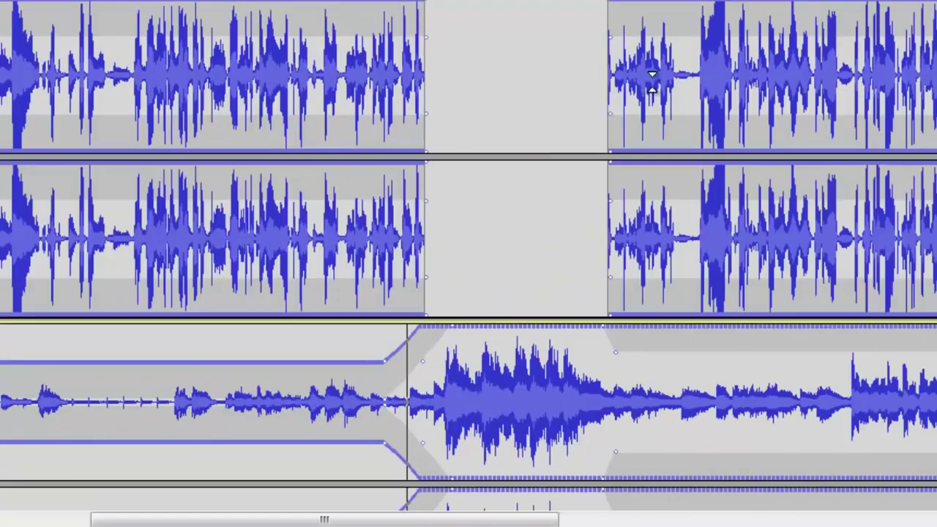
pyautogui.scroll(-4, 652, 82)
pyautogui.click(647, 188)
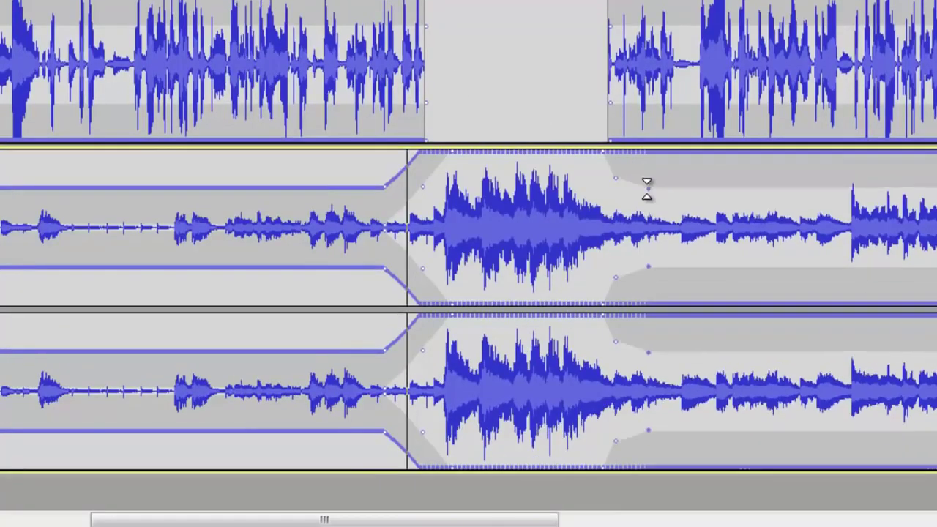
pyautogui.moveTo(647, 188); pyautogui.dragTo(658, 214)
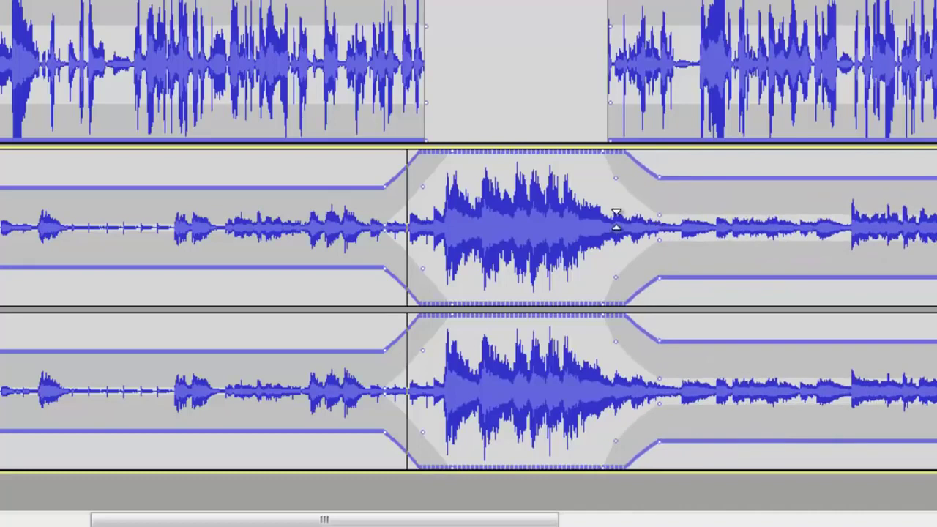
# - Scroll along the timeline and adjust another envelope point to keep the music low
pyautogui.moveTo(339, 521); pyautogui.dragTo(491, 524)
pyautogui.moveTo(571, 177); pyautogui.dragTo(608, 199)
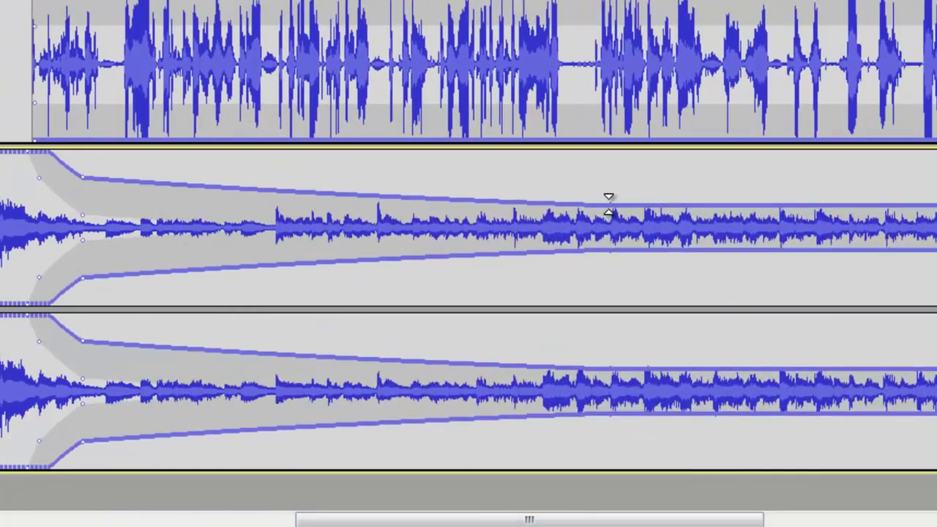
pyautogui.scroll(3, 636, 268)
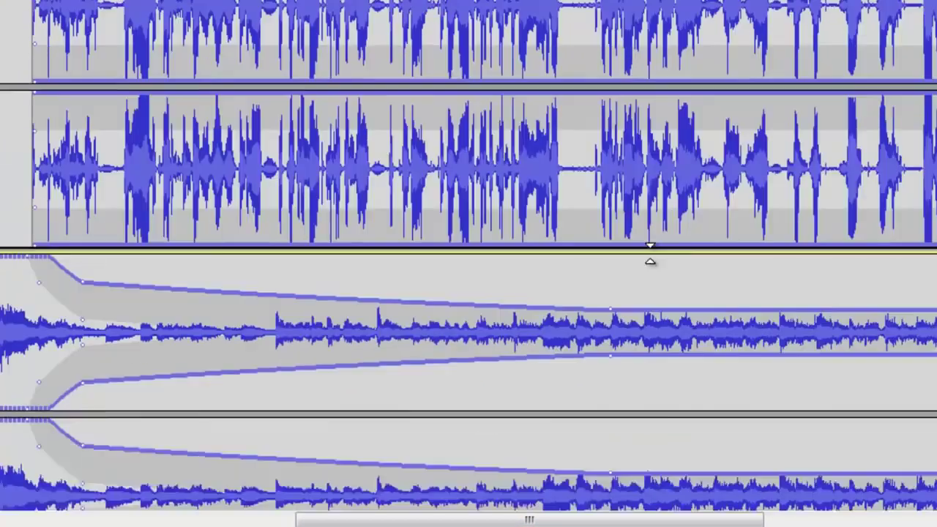
pyautogui.scroll(-3, 648, 262)
pyautogui.scroll(3, 625, 257)
pyautogui.moveTo(698, 520); pyautogui.dragTo(585, 520)
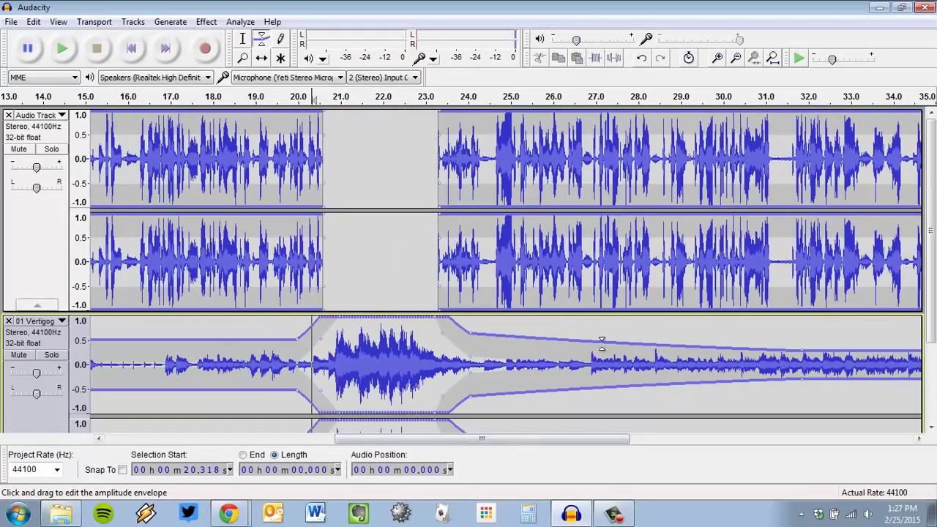
pyautogui.scroll(-2, 601, 344)
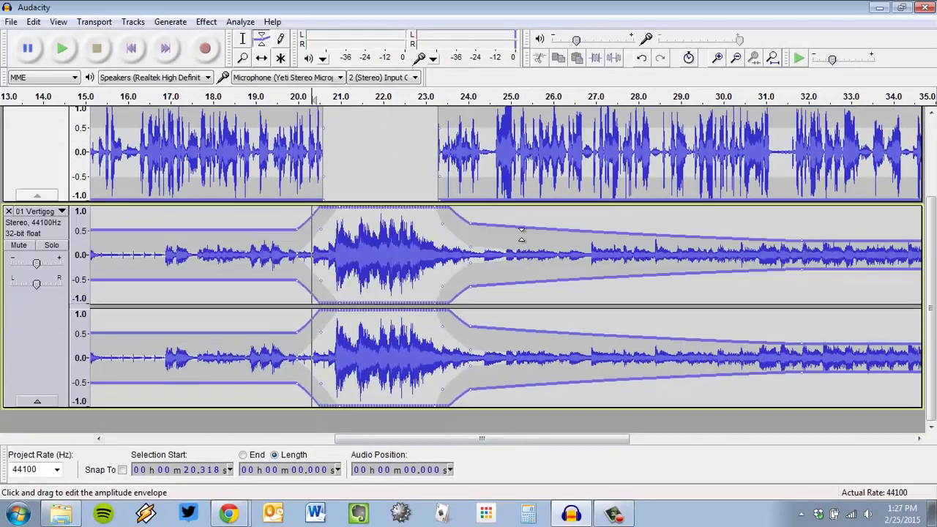
pyautogui.scroll(2, 593, 346)
pyautogui.scroll(-2, 582, 347)
pyautogui.scroll(2, 570, 349)
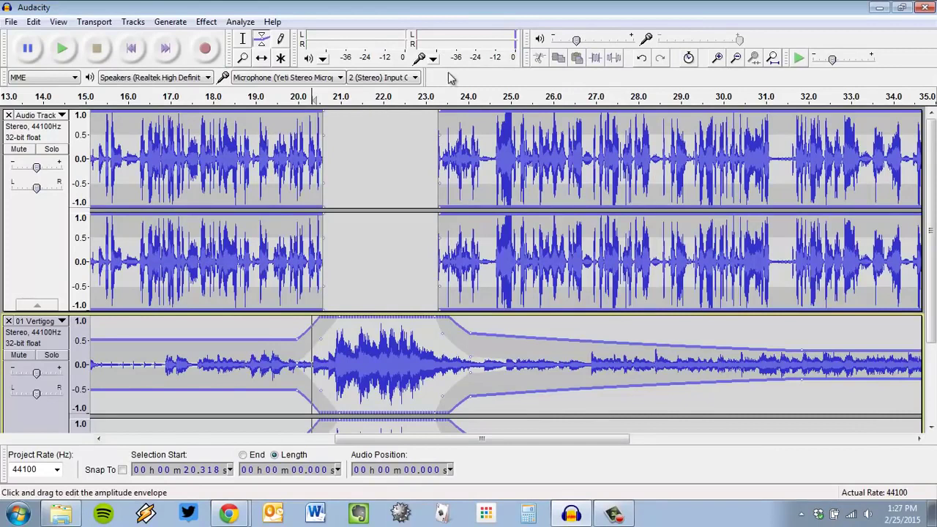
pyautogui.click(281, 97)
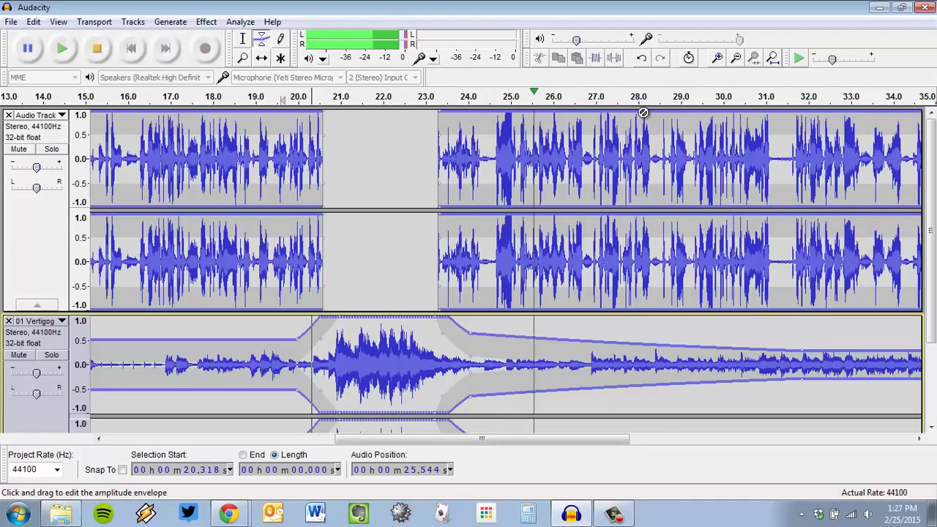
pyautogui.click(104, 50)
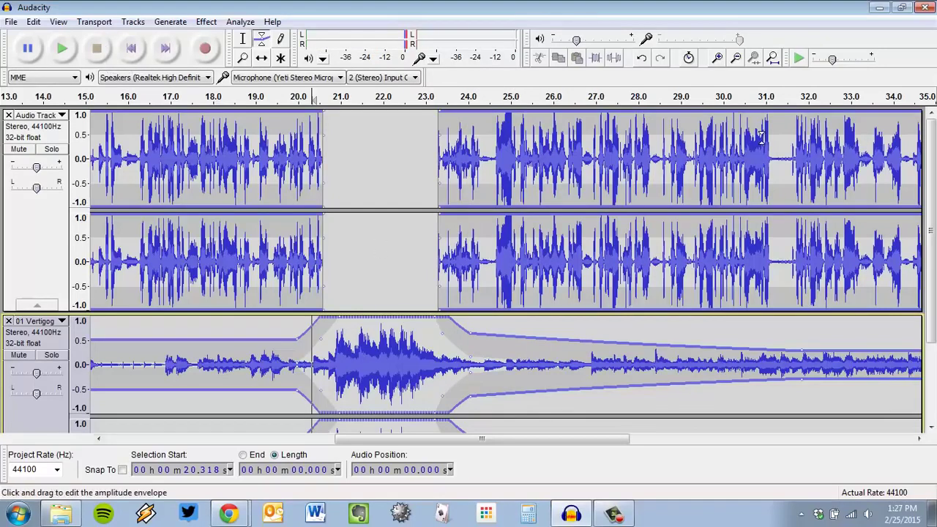
pyautogui.click(729, 97)
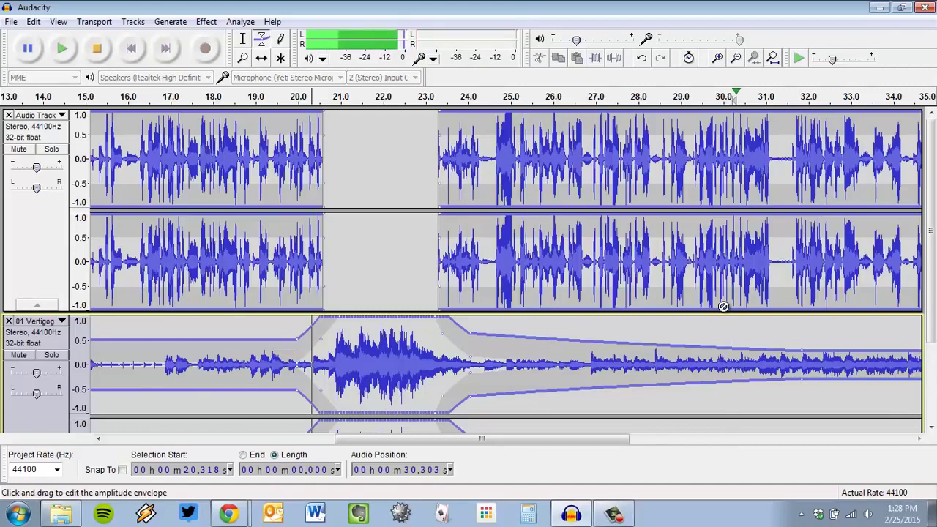
pyautogui.press('space')
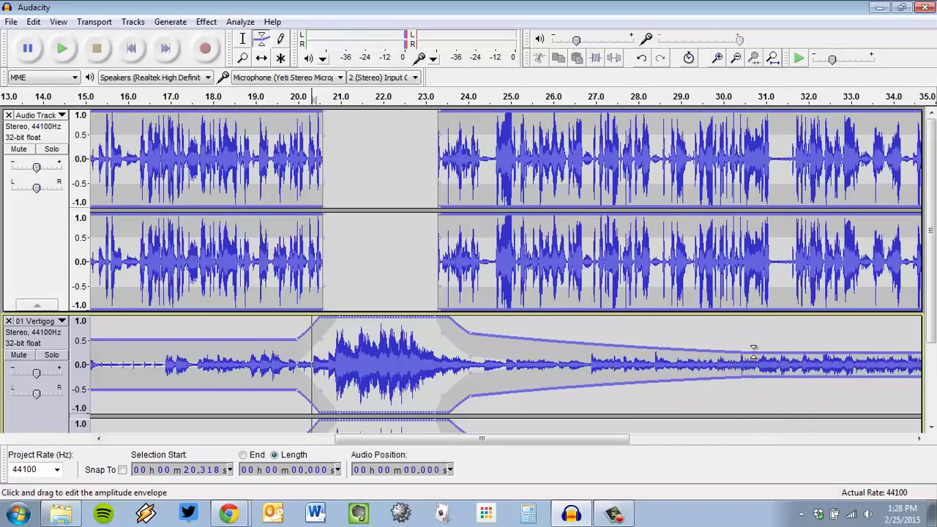
pyautogui.scroll(-3, 502, 329)
pyautogui.scroll(3, 480, 296)
pyautogui.scroll(-3, 482, 286)
pyautogui.scroll(3, 567, 217)
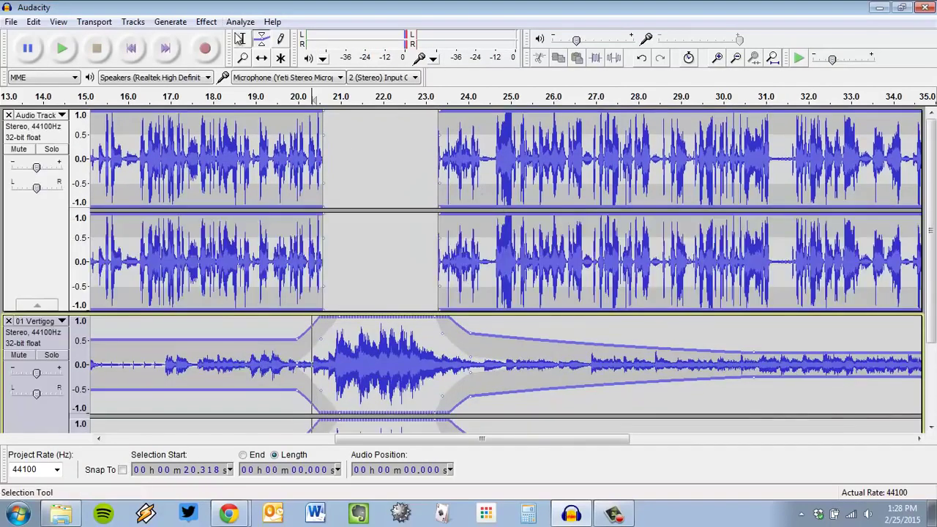
# - Switch to the Selection Tool and drag-select across the music and narration tracks
pyautogui.click(244, 39)
pyautogui.scroll(-3, 724, 403)
pyautogui.scroll(3, 784, 381)
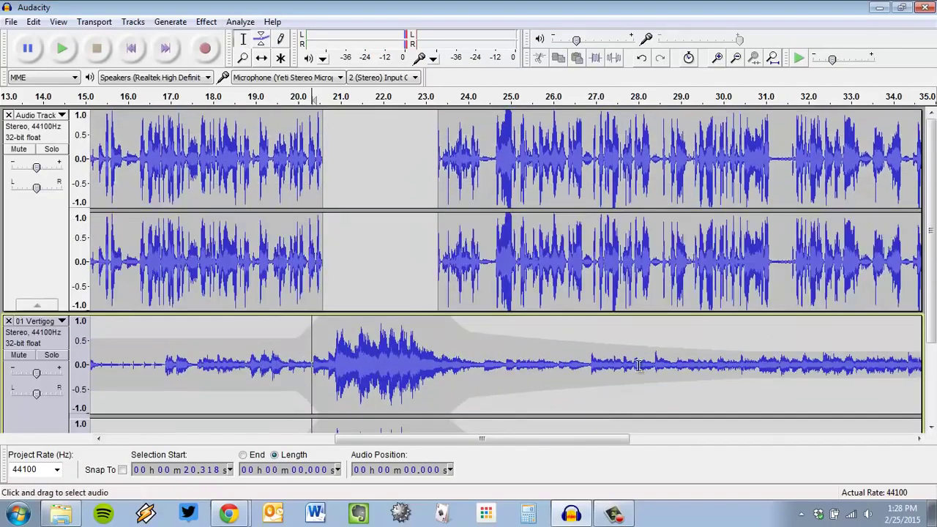
pyautogui.scroll(-3, 348, 272)
pyautogui.moveTo(210, 242); pyautogui.dragTo(728, 264)
pyautogui.scroll(3, 404, 157)
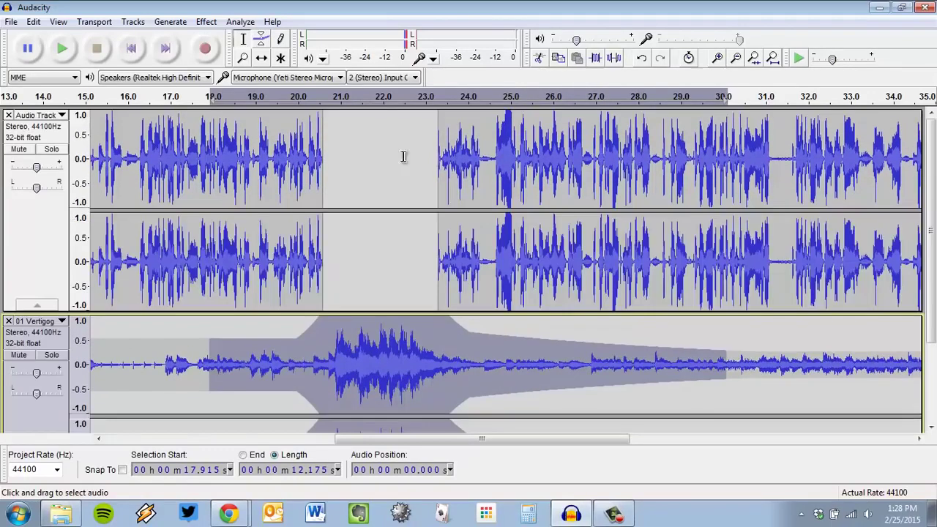
pyautogui.moveTo(363, 150); pyautogui.dragTo(756, 196)
# - Select each whole track, then place the cursor at 27.558 s in the music track
pyautogui.click(51, 257)
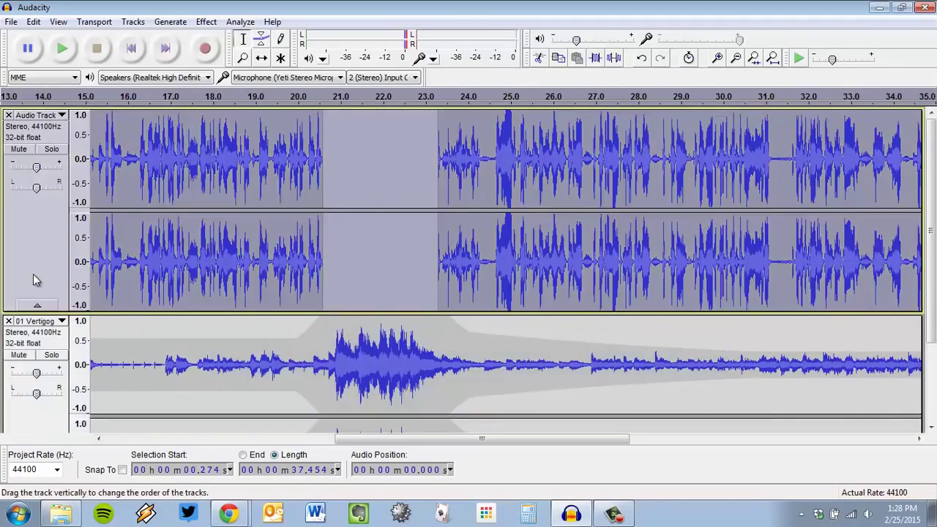
pyautogui.scroll(-3, 33, 278)
pyautogui.click(31, 372)
pyautogui.scroll(3, 31, 372)
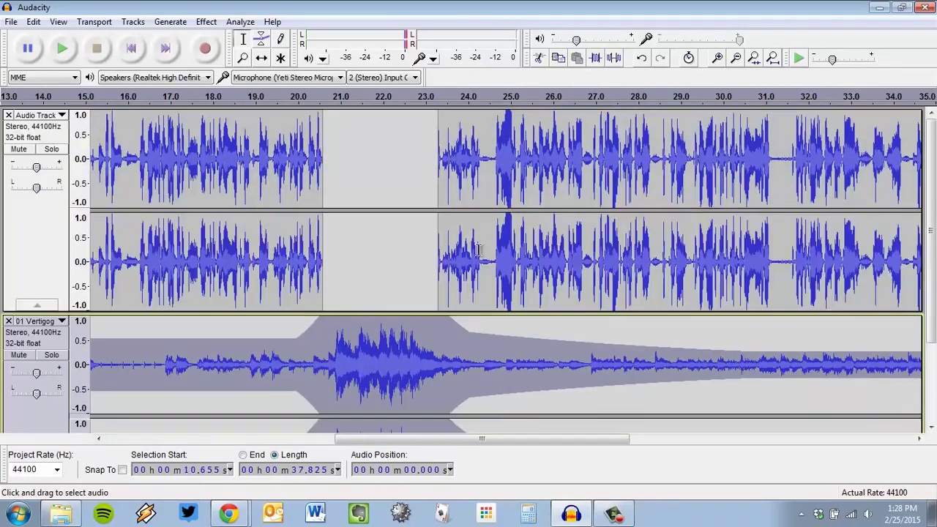
pyautogui.click(206, 16)
pyautogui.click(619, 370)
pyautogui.scroll(-3, 619, 371)
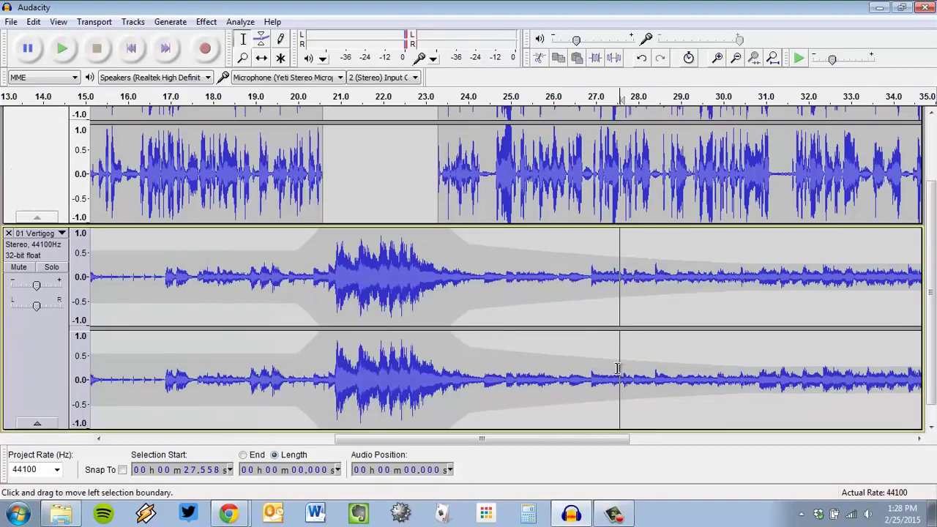
pyautogui.scroll(3, 528, 392)
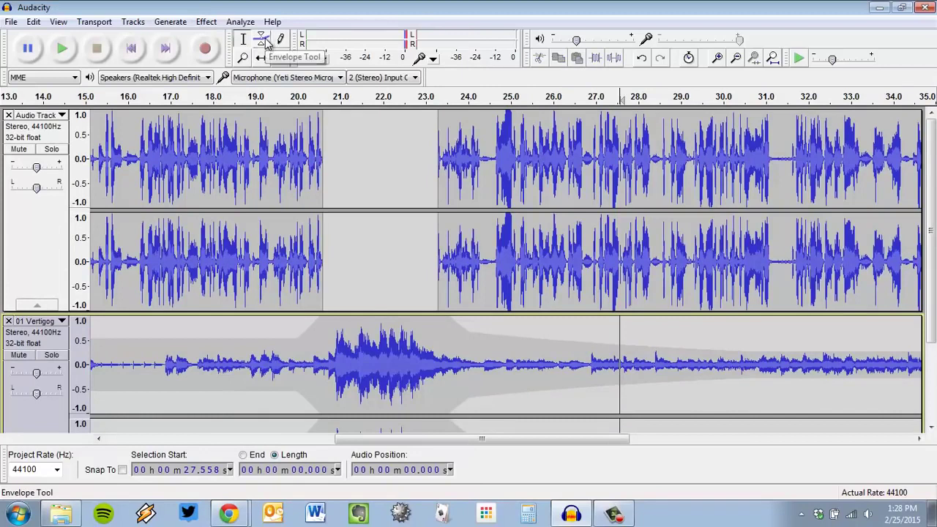
pyautogui.click(681, 371)
pyautogui.scroll(-3, 692, 372)
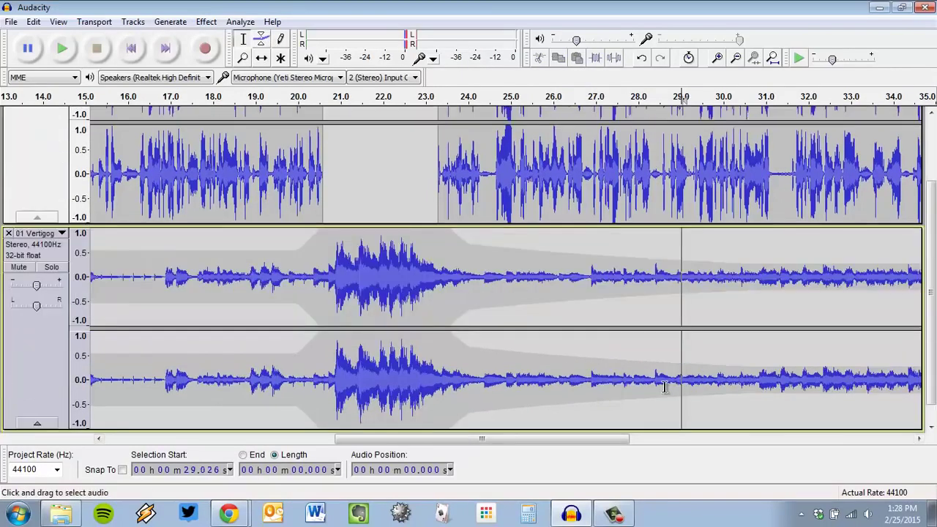
pyautogui.scroll(3, 665, 386)
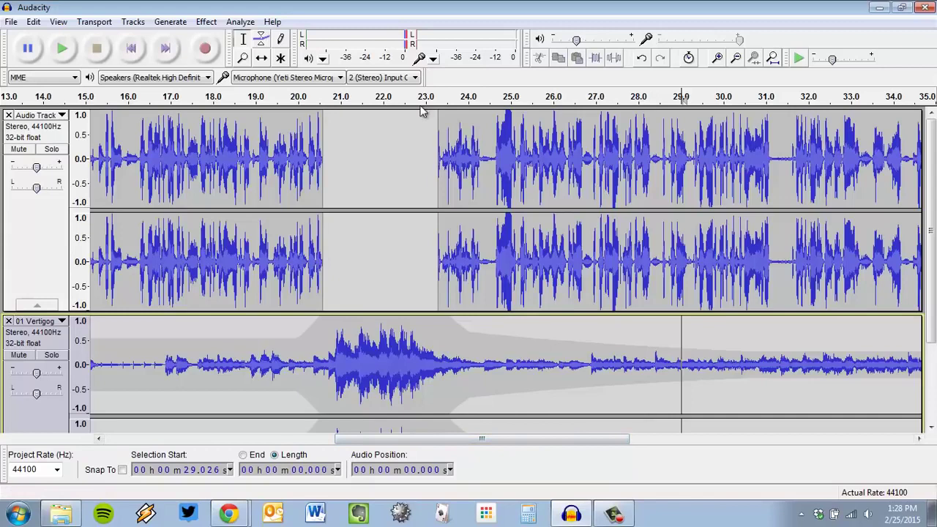
pyautogui.scroll(-3, 322, 324)
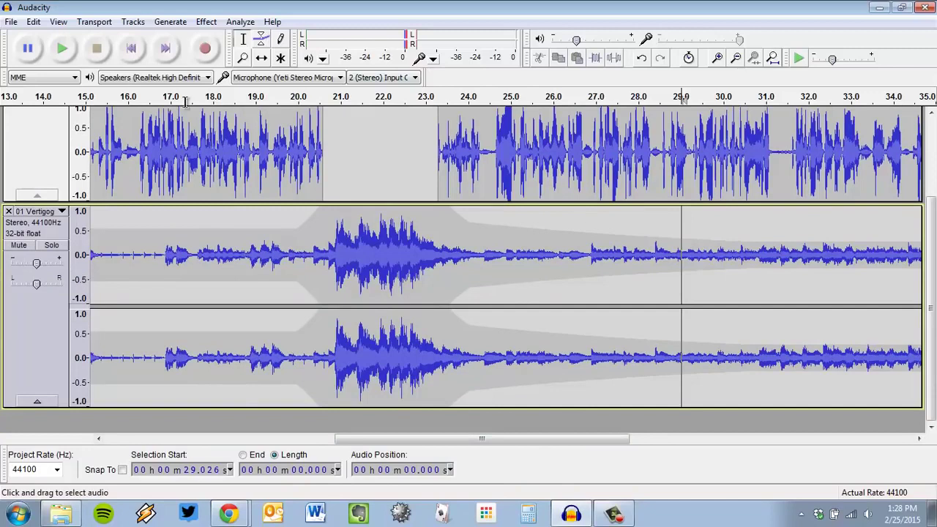
# - Zoom out with View > Fit in Window so both full tracks show
pyautogui.click(65, 26)
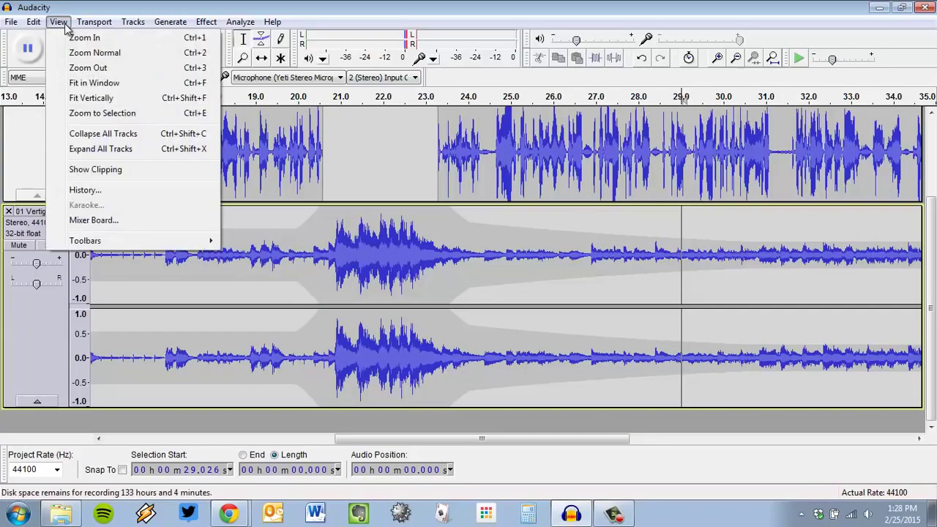
pyautogui.click(115, 87)
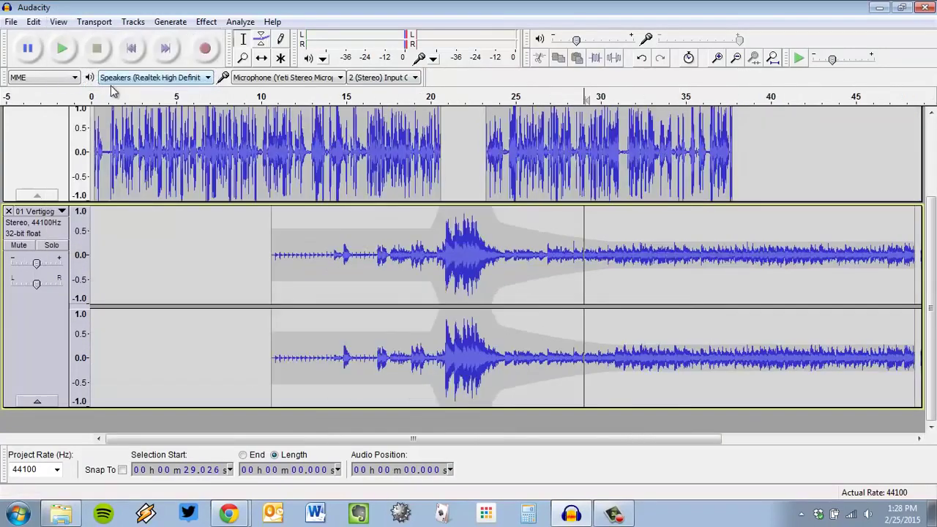
pyautogui.scroll(3, 319, 287)
pyautogui.scroll(-3, 392, 232)
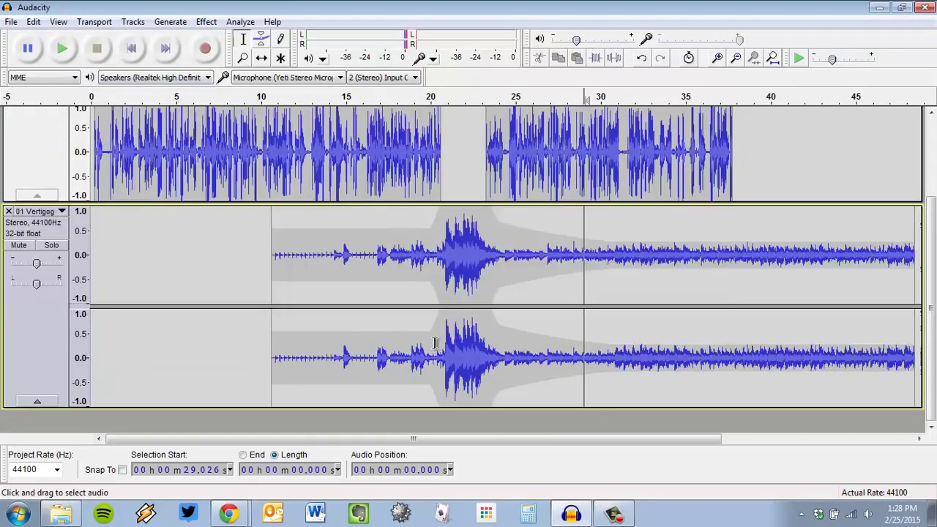
pyautogui.scroll(3, 409, 274)
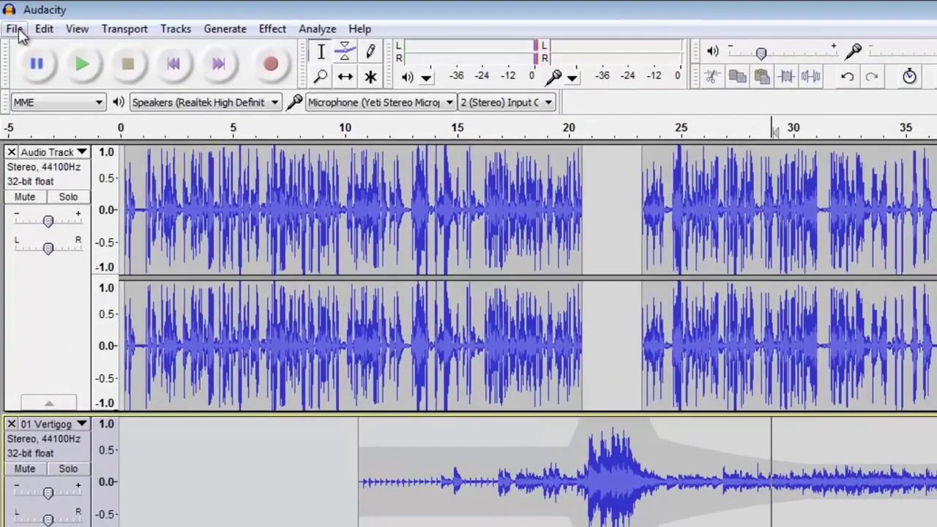
# - Save Project As 'test for video' in the Desktop folder, accepting the project-file warning
pyautogui.click(13, 26)
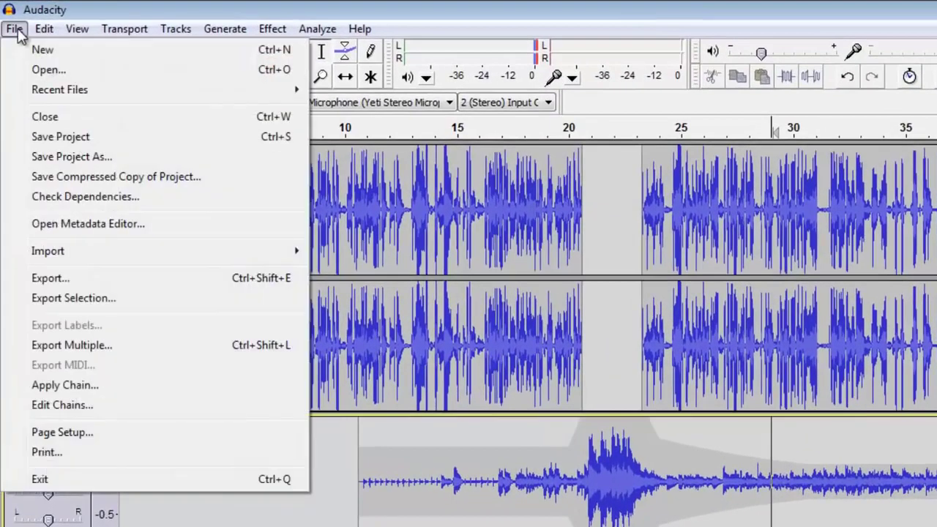
pyautogui.click(89, 159)
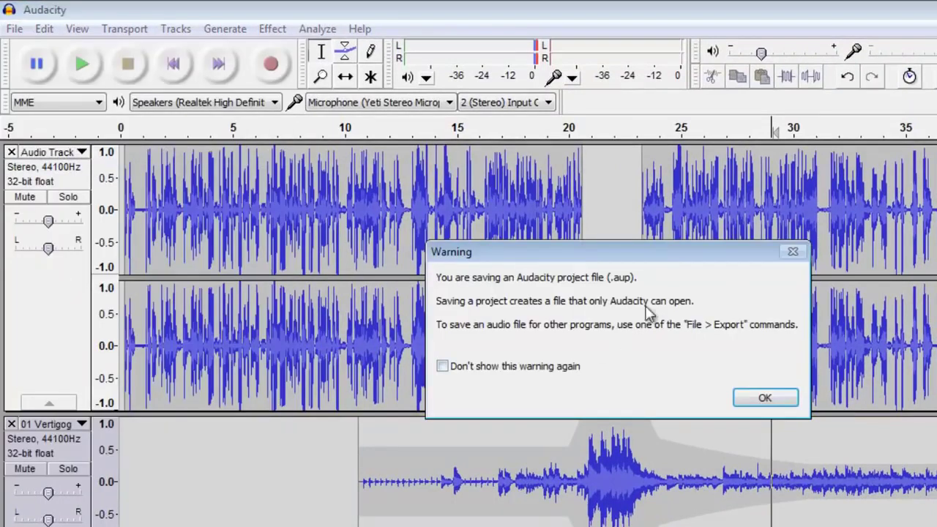
pyautogui.click(750, 402)
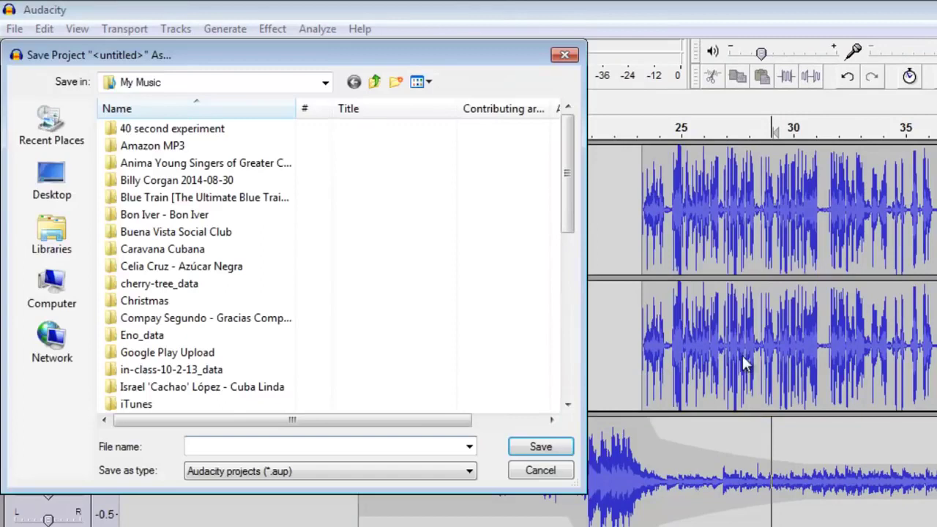
pyautogui.click(52, 181)
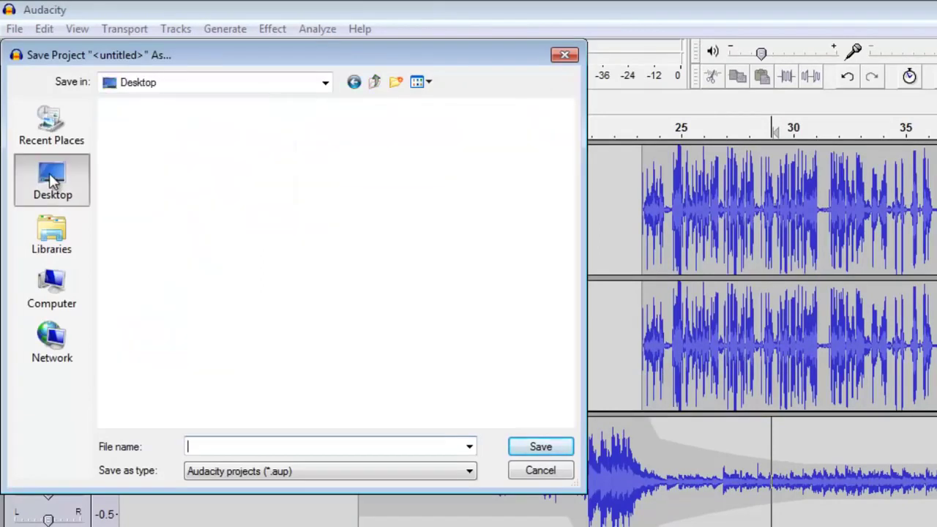
pyautogui.click(430, 448)
pyautogui.write('test for video')
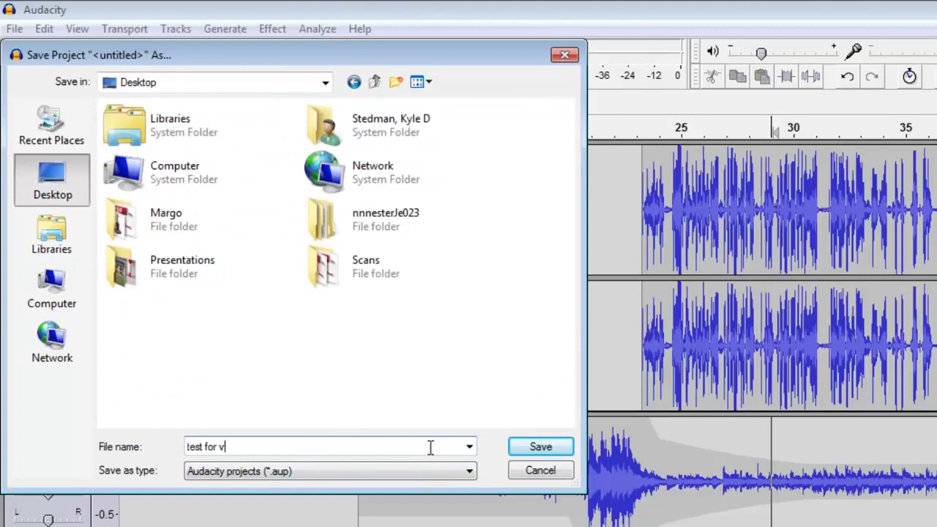
pyautogui.press('Return')
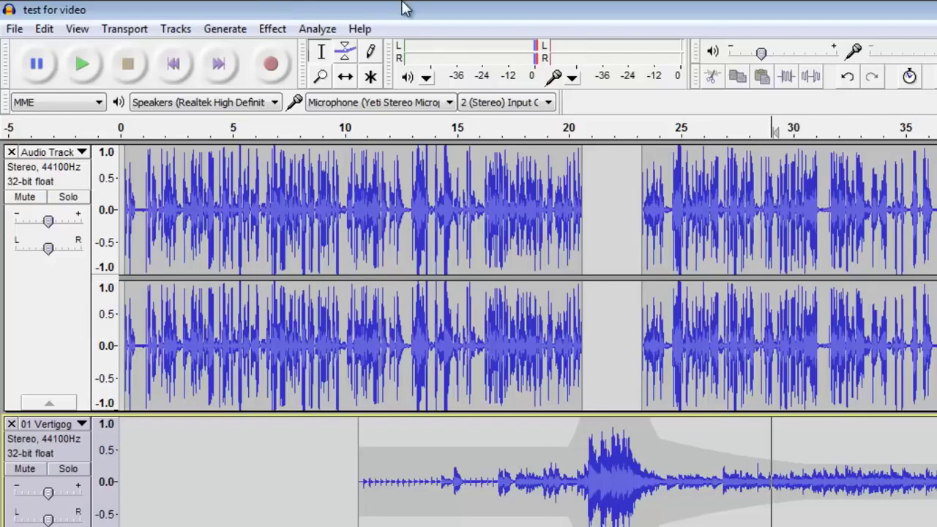
# - Start File > Export and switch the format from Ogg Vorbis to MP3 Files
pyautogui.click(14, 29)
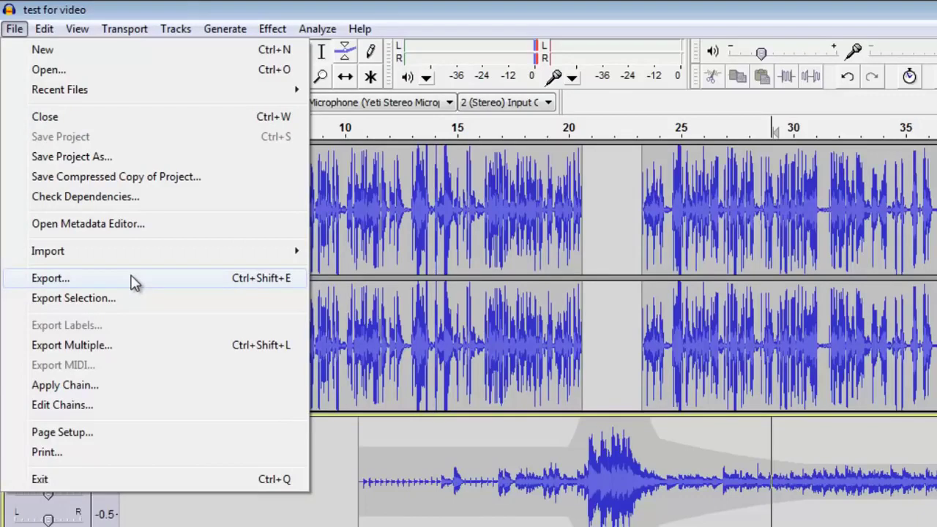
pyautogui.click(51, 278)
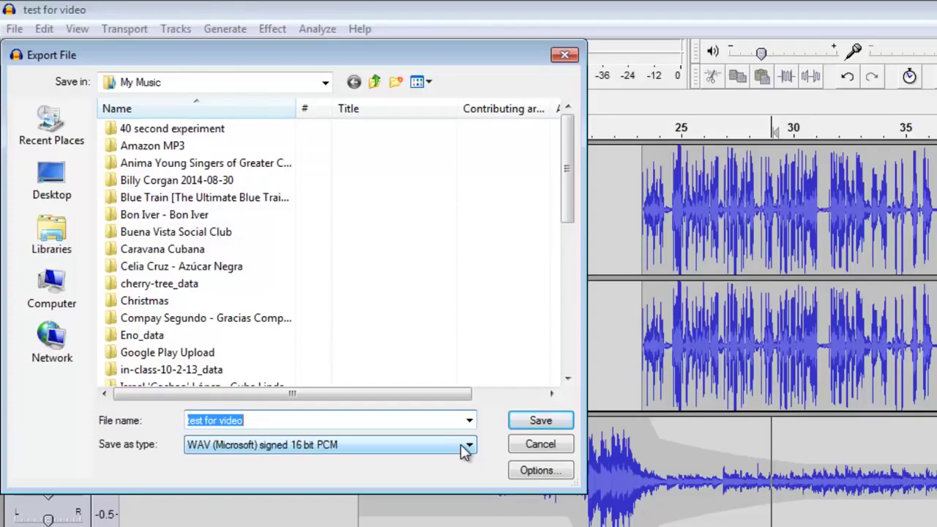
pyautogui.click(467, 446)
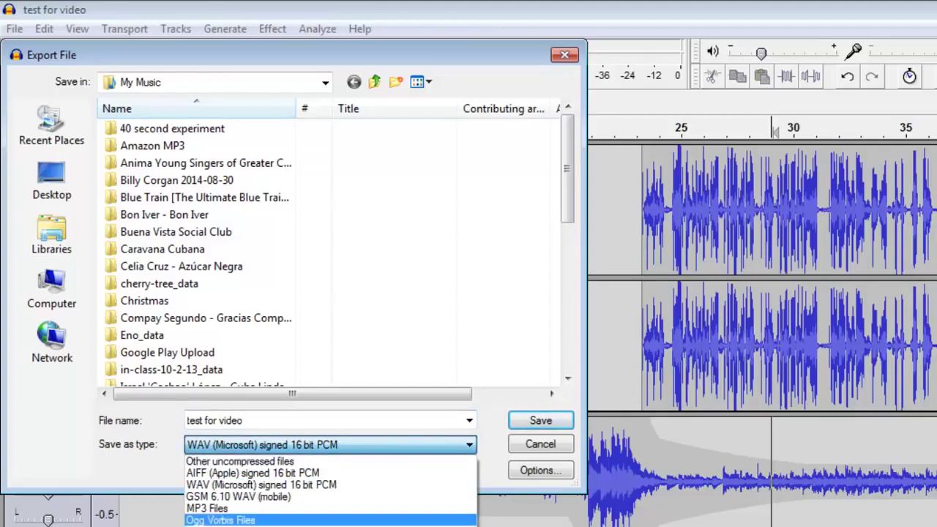
pyautogui.click(395, 519)
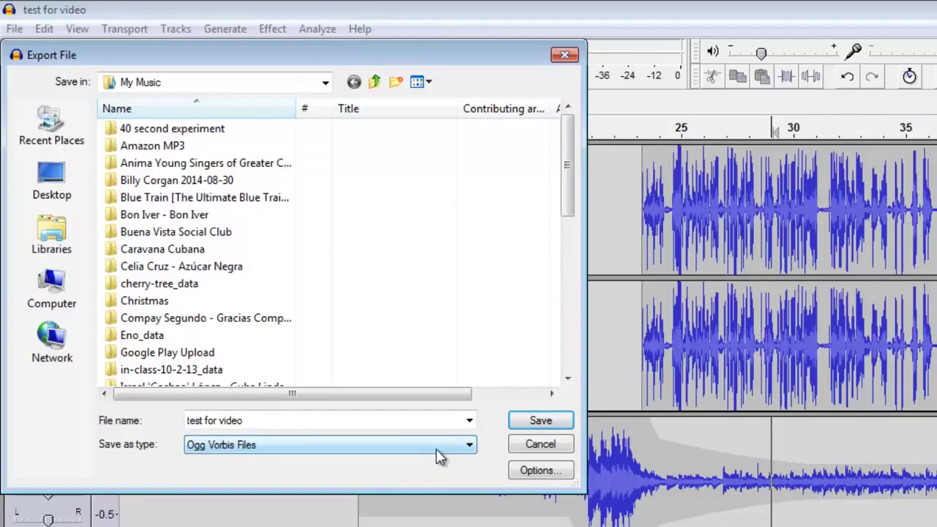
pyautogui.click(437, 449)
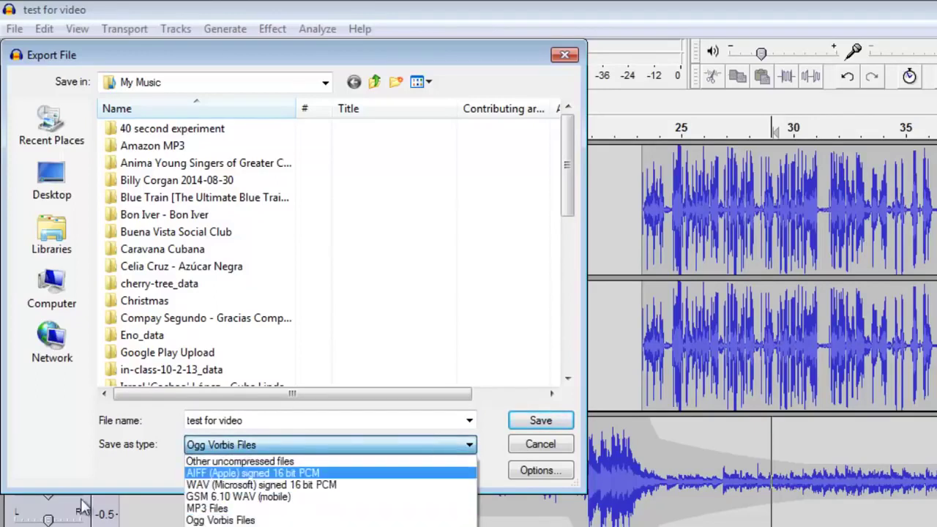
pyautogui.click(212, 508)
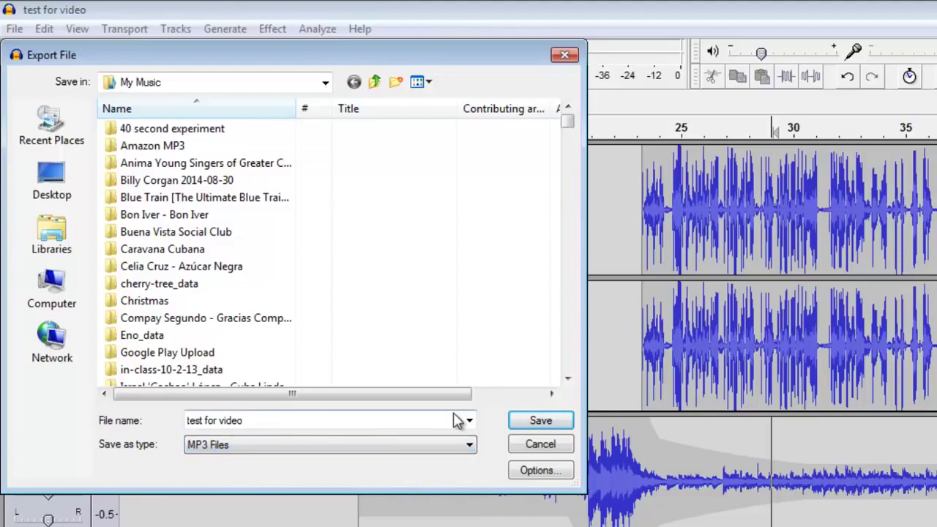
# - Keep MP3 Files, target the Desktop folder, and open the MP3 Options
pyautogui.click(394, 444)
pyautogui.scroll(1, 313, 509)
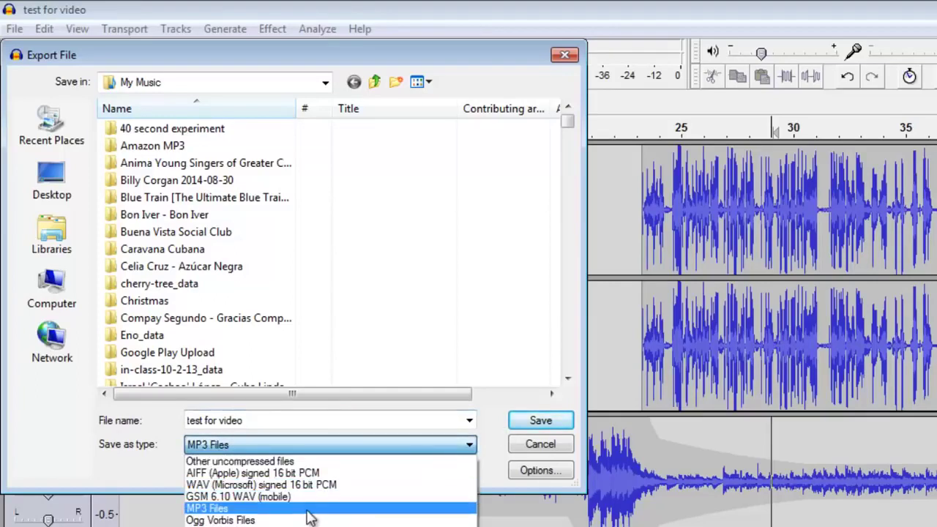
pyautogui.click(312, 508)
pyautogui.click(76, 170)
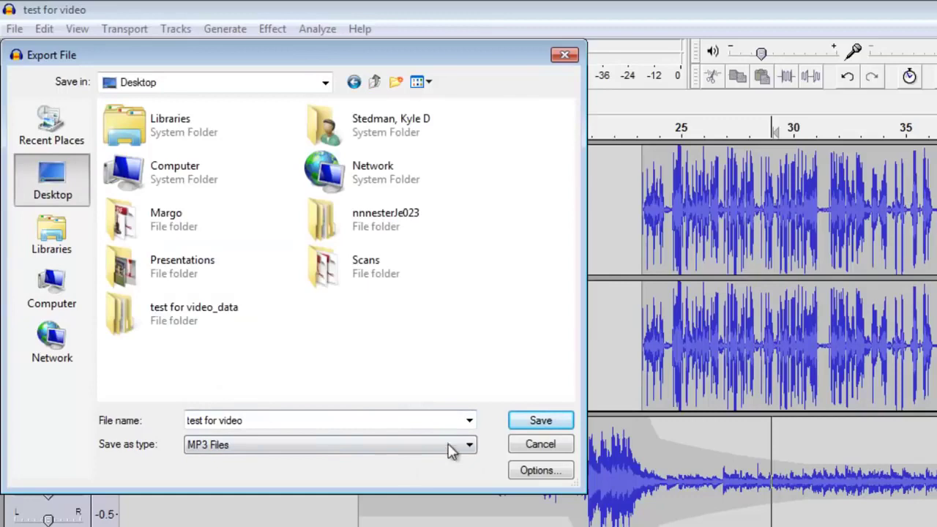
pyautogui.click(535, 471)
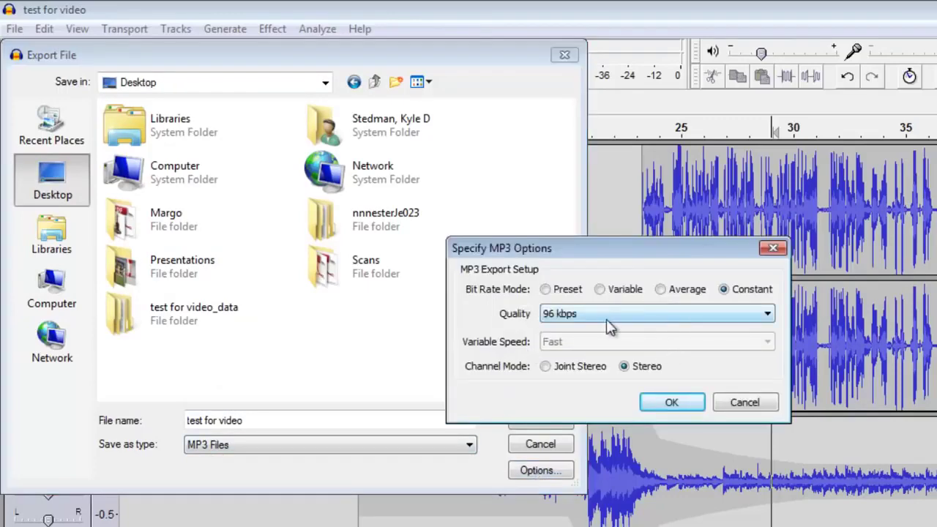
# - Set a constant 320 kbps MP3 bit rate, confirm, and save the export
pyautogui.click(667, 315)
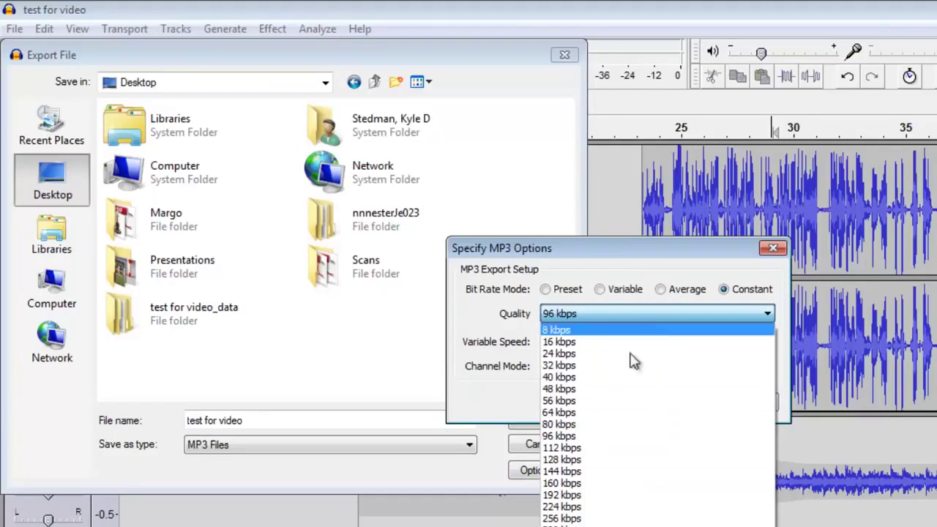
pyautogui.click(629, 524)
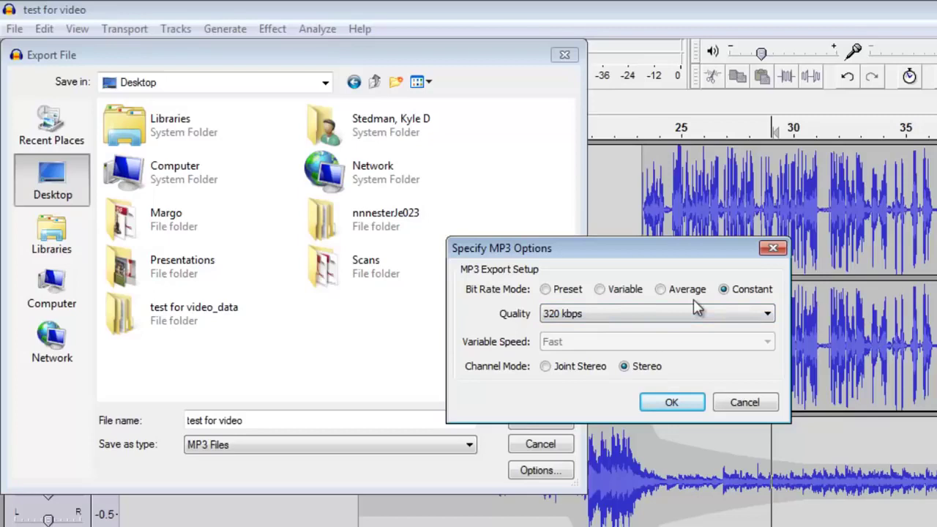
pyautogui.click(668, 404)
pyautogui.click(539, 420)
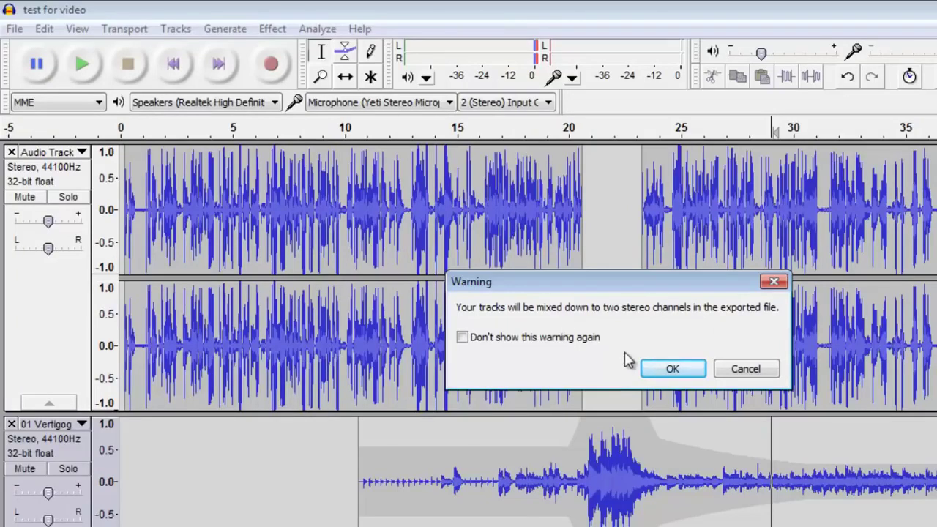
# - Accept the stereo mixdown warning and clear all existing metadata tags
pyautogui.click(673, 362)
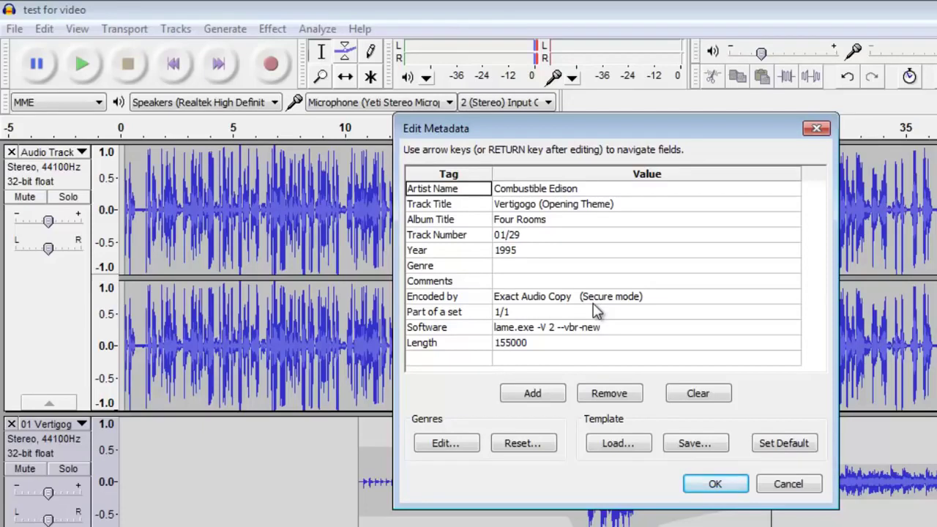
pyautogui.click(553, 191)
pyautogui.click(541, 206)
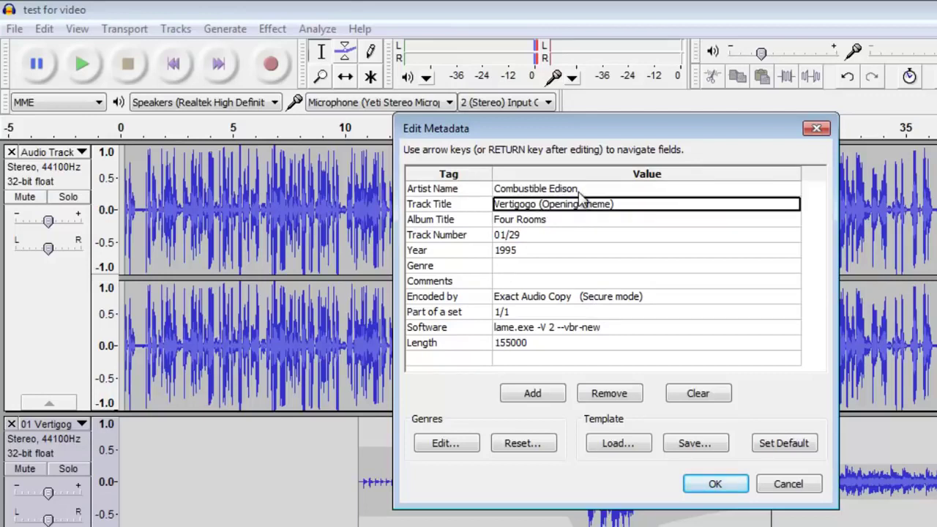
pyautogui.click(690, 398)
# - Enter the author's name as Artist Name and 'Test for Video' as Track Title
pyautogui.click(623, 194)
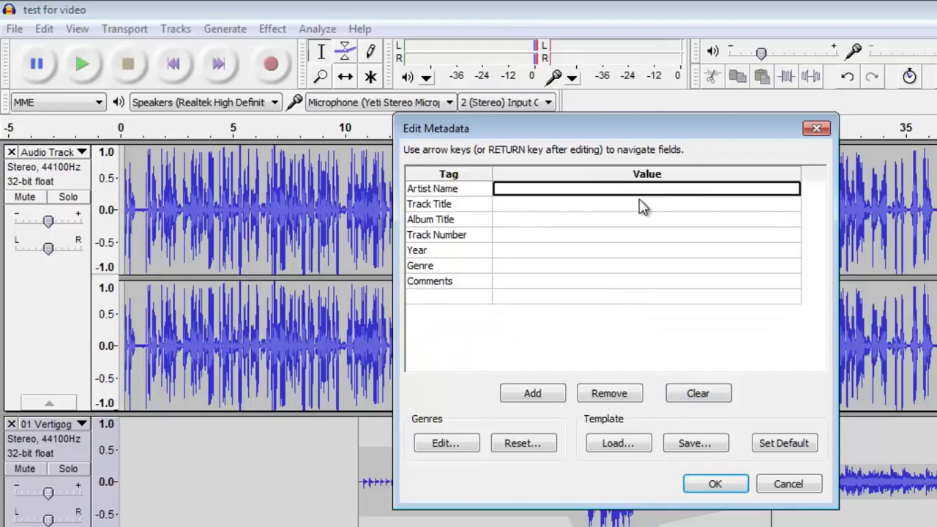
pyautogui.write('Kyle Stedman')
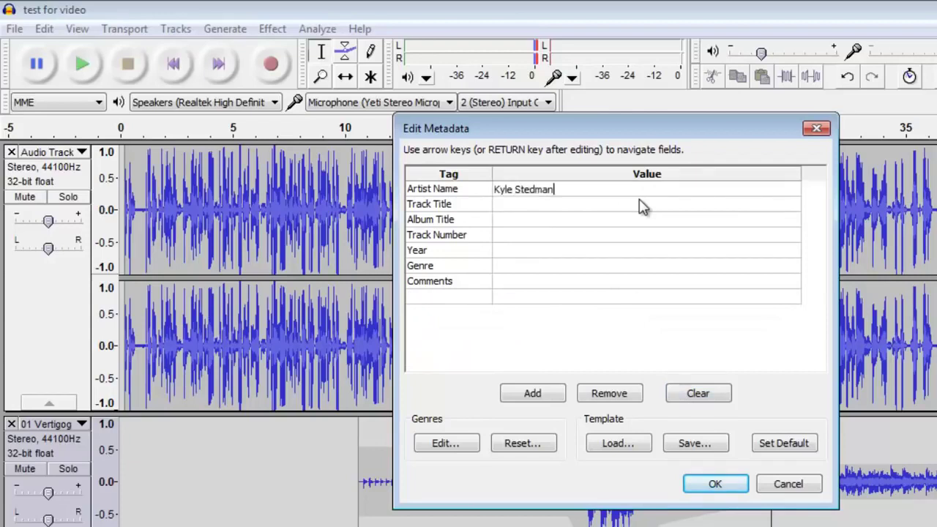
pyautogui.press('Return')
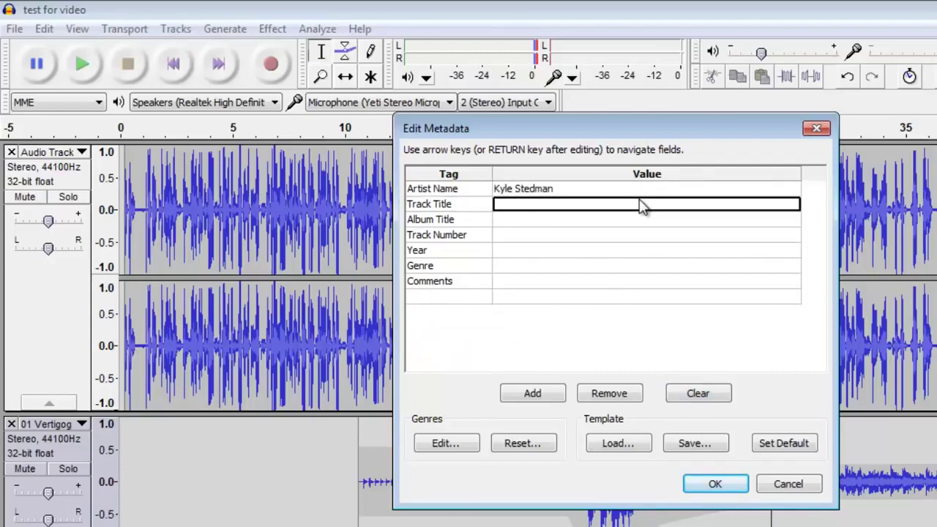
pyautogui.write('Test for Video')
pyautogui.press('Return')
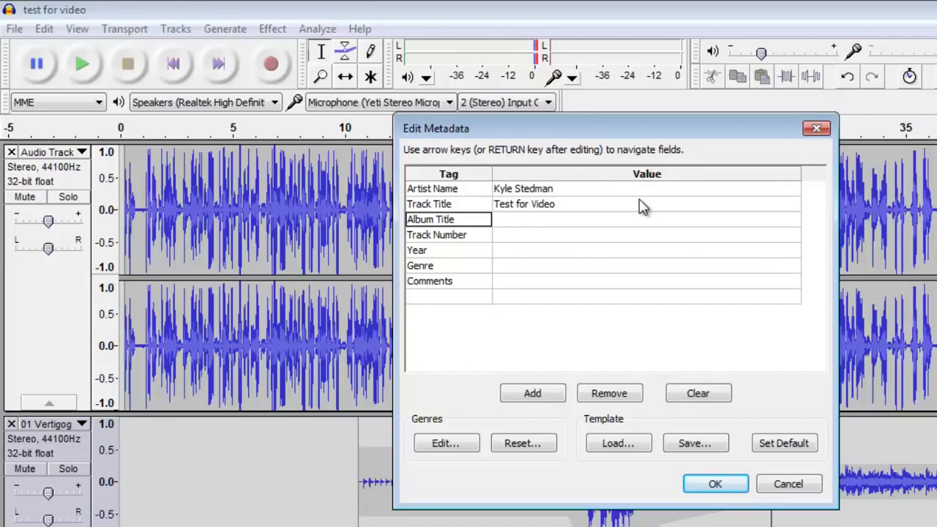
# - Set Year to 2015 and Genre to 'Audio Testing', then confirm the tags to export the MP3
pyautogui.click(606, 253)
pyautogui.write('2015')
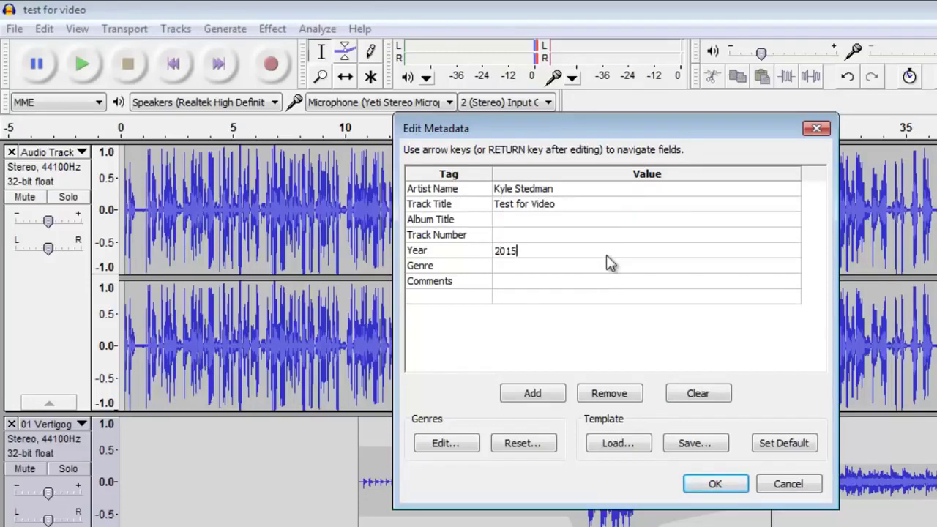
pyautogui.press('Return')
pyautogui.click(606, 267)
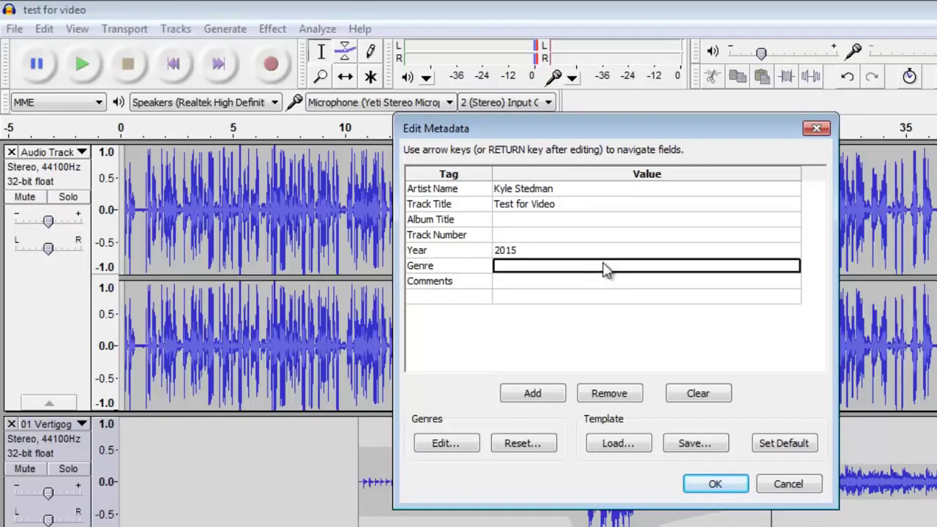
pyautogui.write('udio')
pyautogui.press('BackSpace')
pyautogui.press('BackSpace')
pyautogui.press('BackSpace')
pyautogui.press('BackSpace')
pyautogui.press('BackSpace')
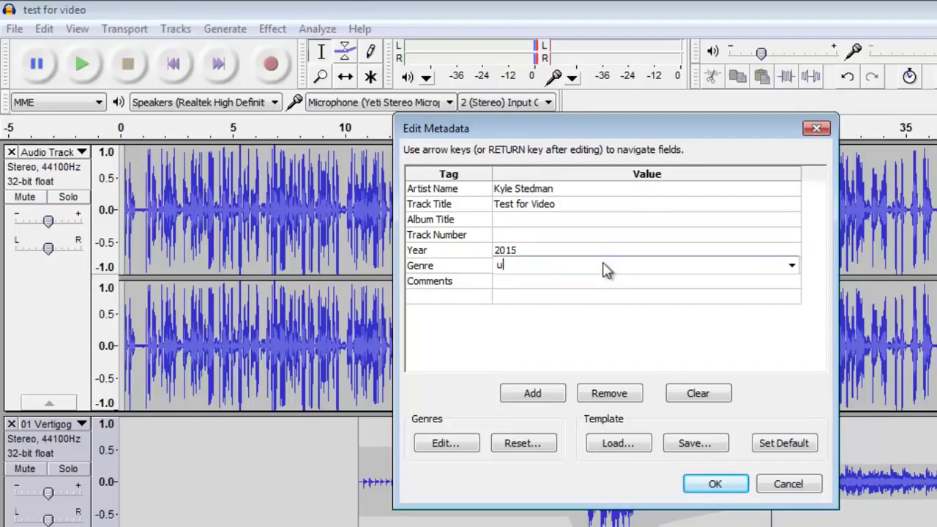
pyautogui.write('Audio Testing')
pyautogui.press('Return')
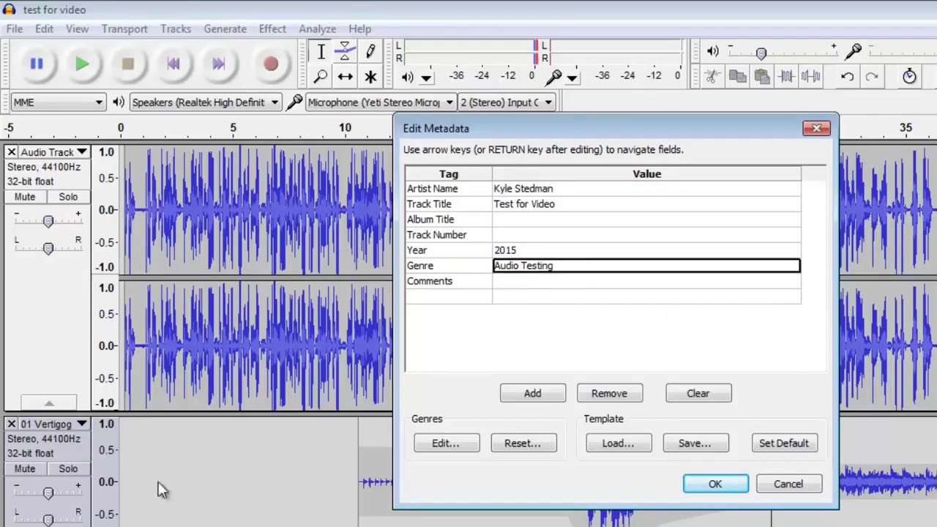
pyautogui.click(715, 484)
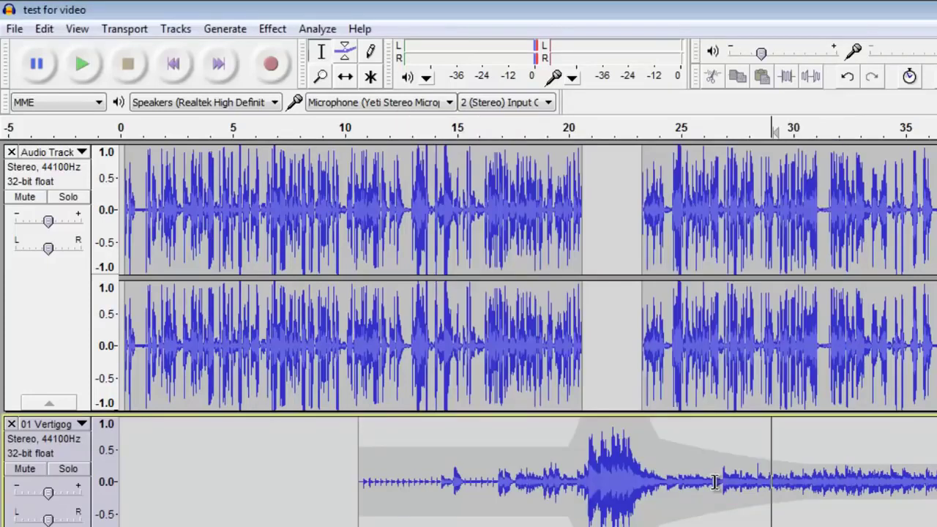